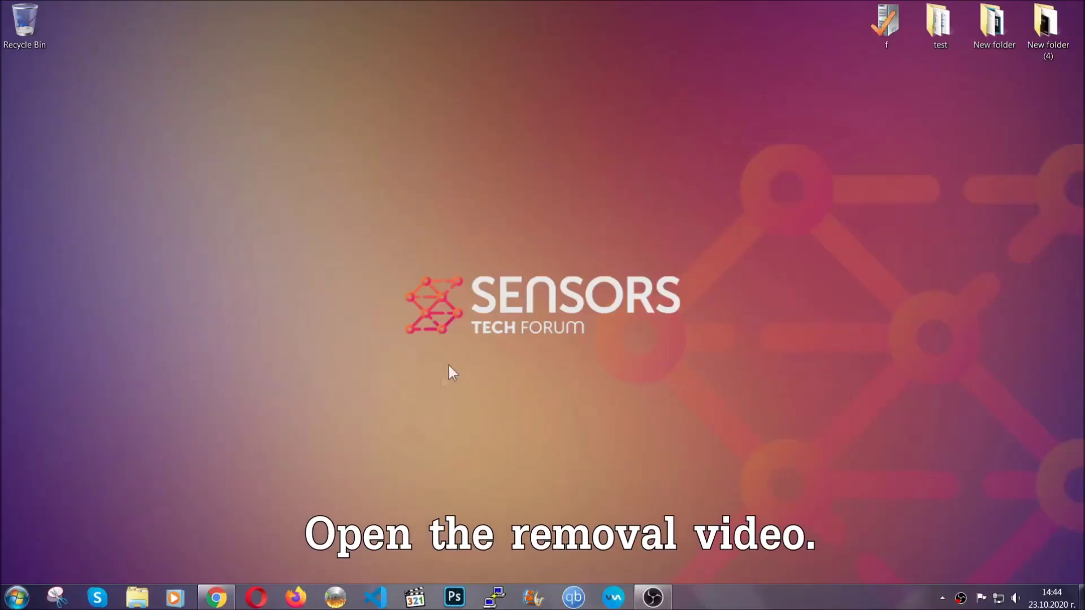
Restore the Chrome window showing the 'How to Remove a Ransomware Virus (Windows)' video.
left_click(216, 600)
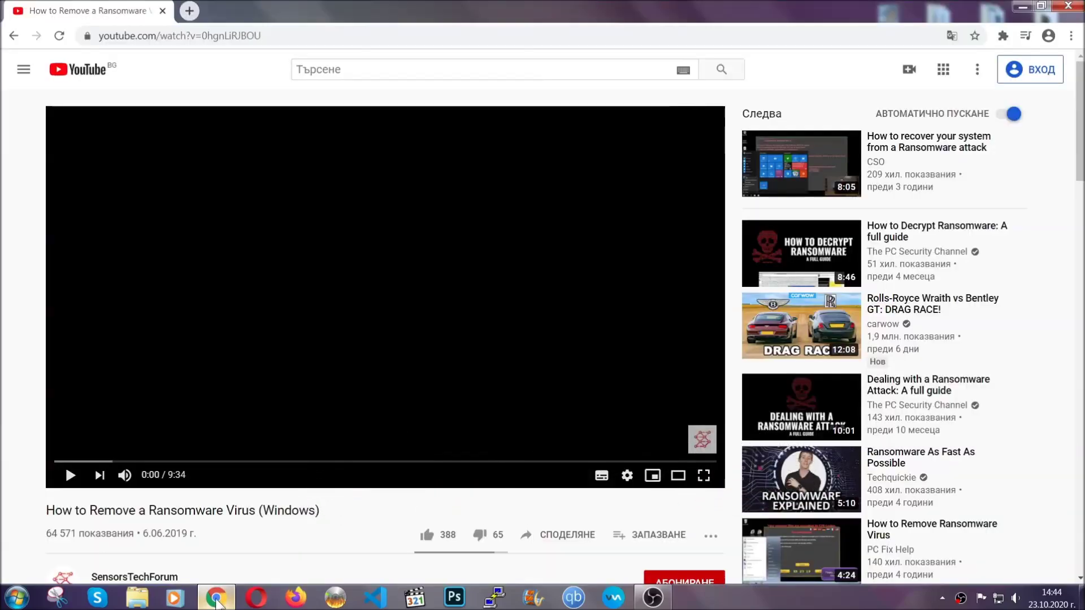
Run the downloaded SpyHunter-Installer.exe from the browser's download bar.
scroll(197, 453, "down", 3)
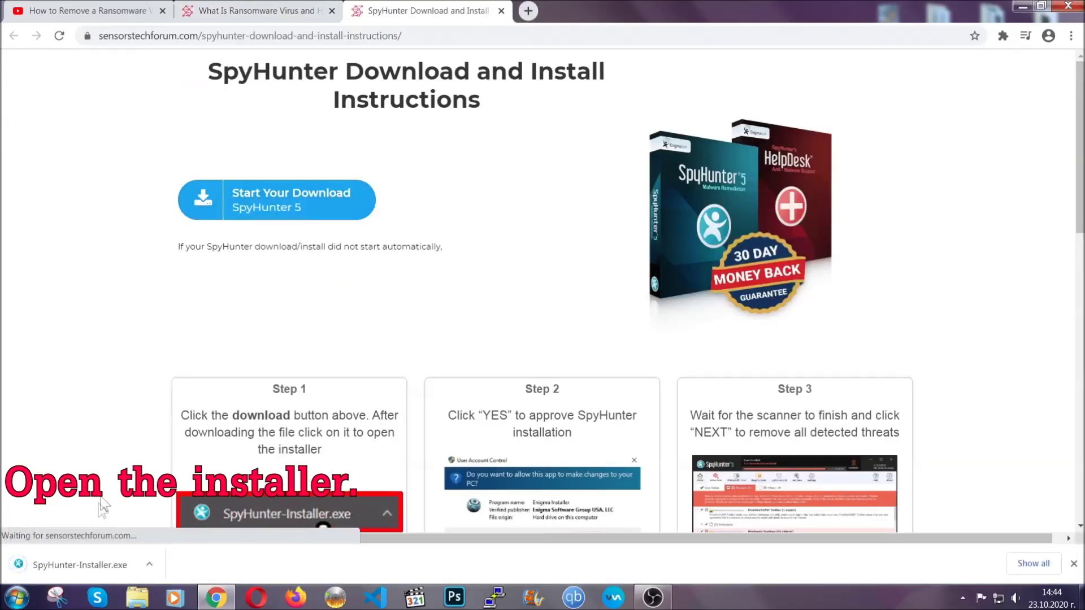
left_click(79, 567)
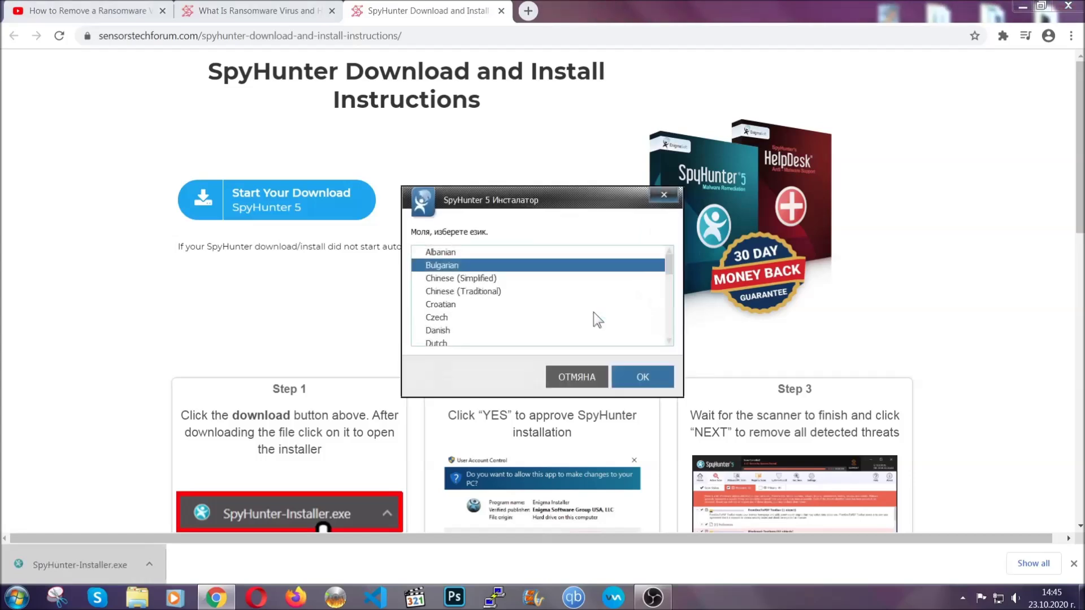
Install SpyHunter 5 in English, accepting the EULA and Privacy Policy, and finish setup.
scroll(559, 315, "down", 2)
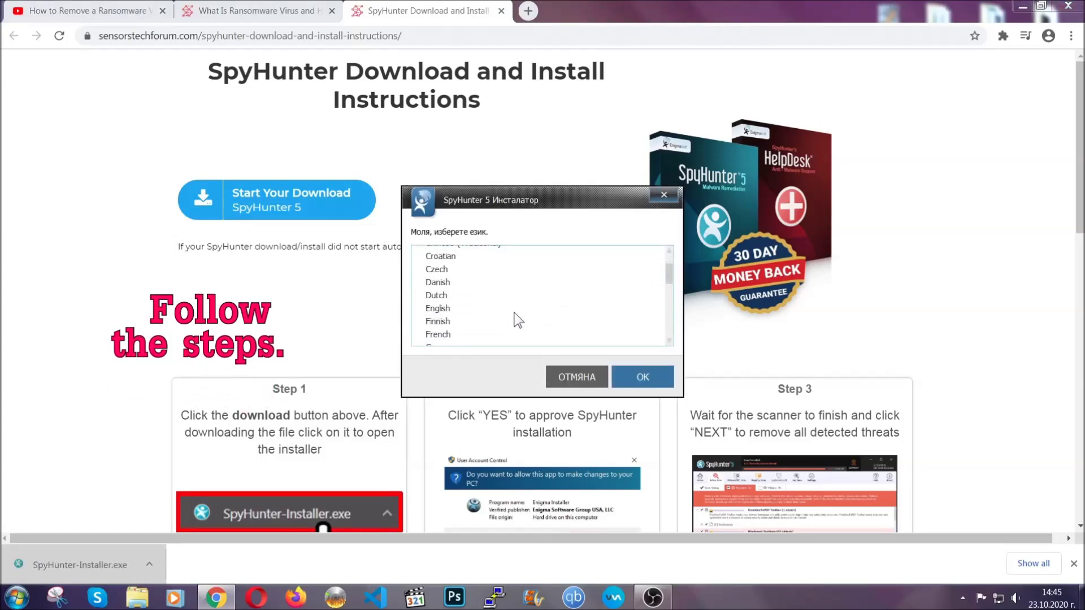
left_click(511, 310)
left_click(630, 377)
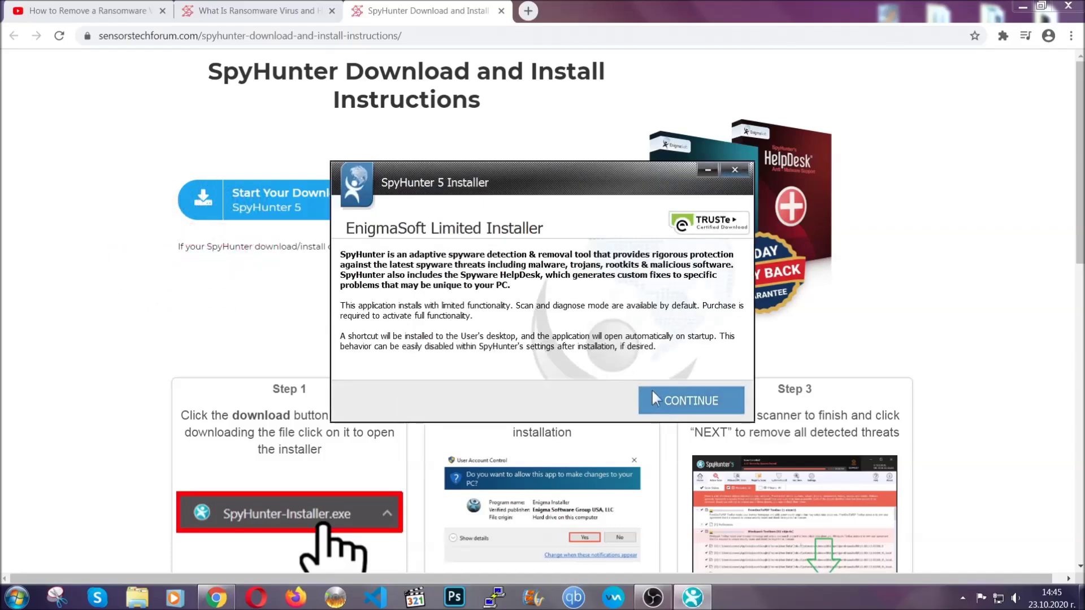
left_click(653, 390)
left_click(621, 366)
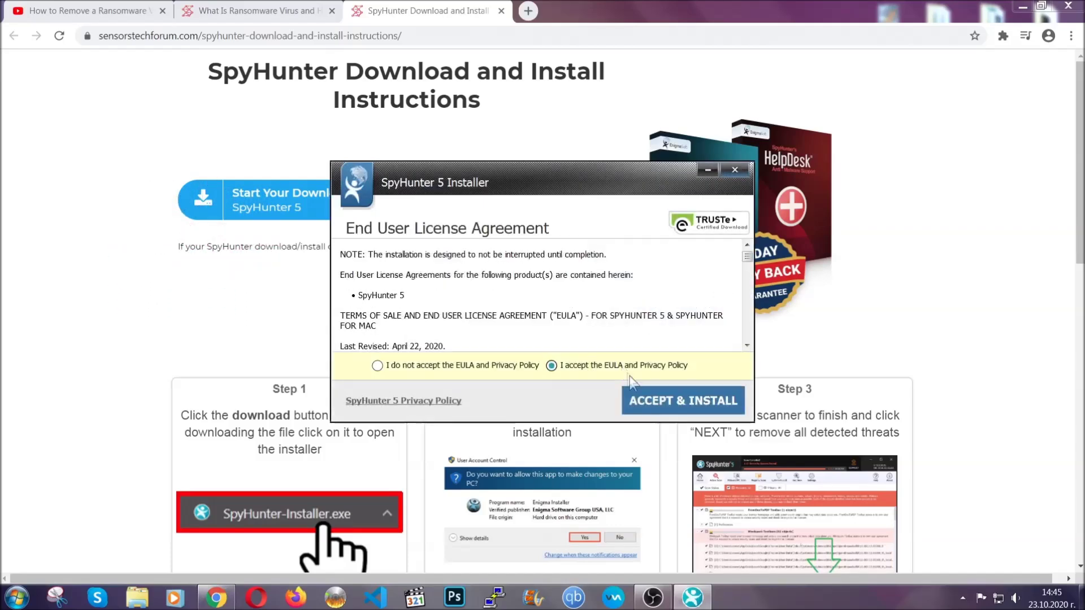
left_click(646, 395)
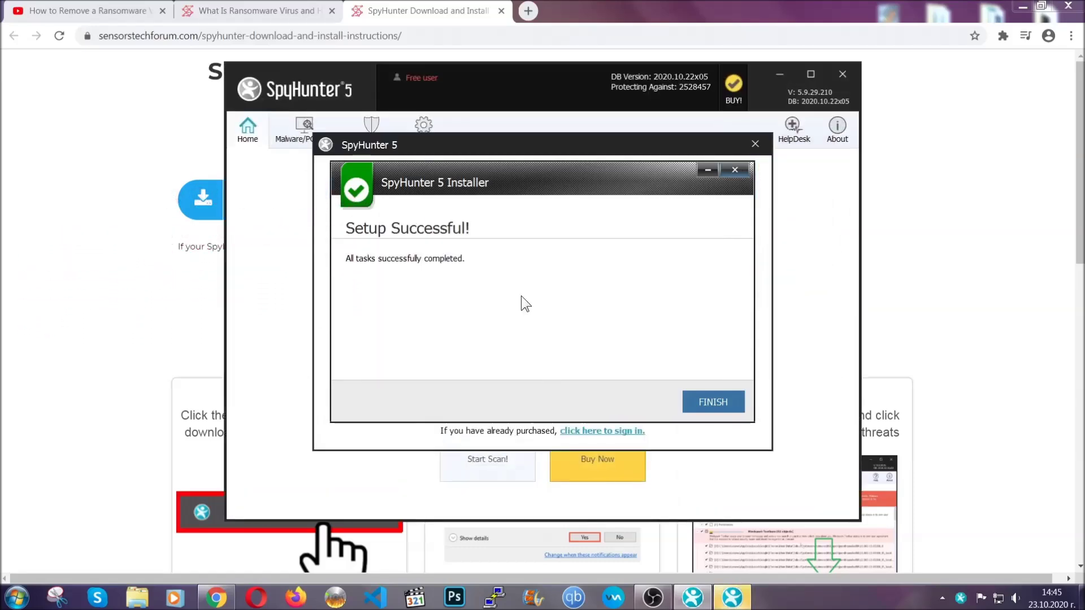
left_click(693, 403)
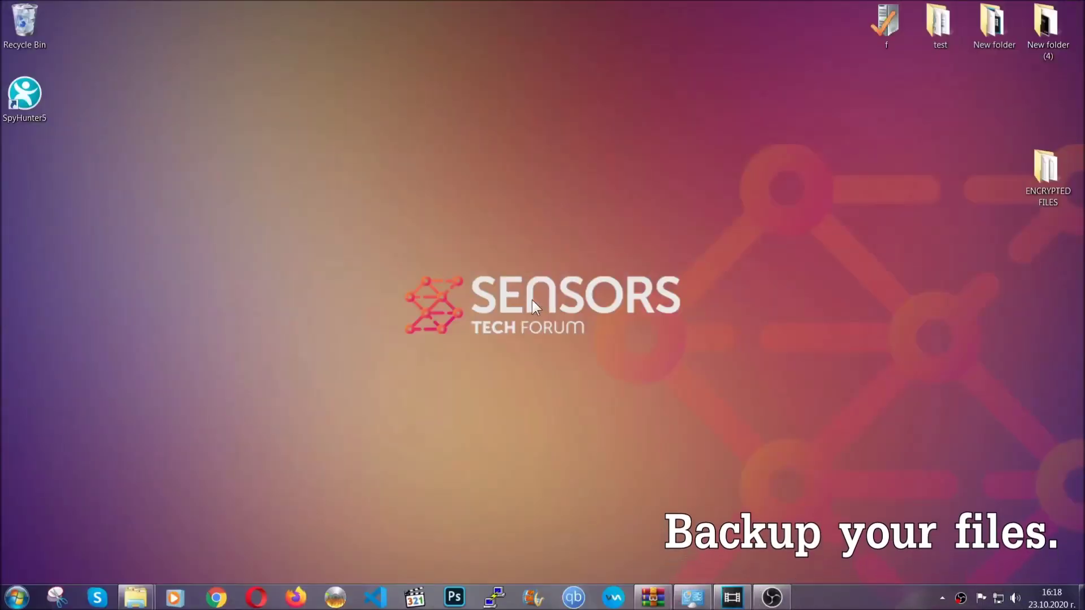
Copy all six .efji files from the ENCRYPTED FILES folder.
double_click(1040, 174)
left_click_drag(410, 288, 850, 209)
right_click(851, 209)
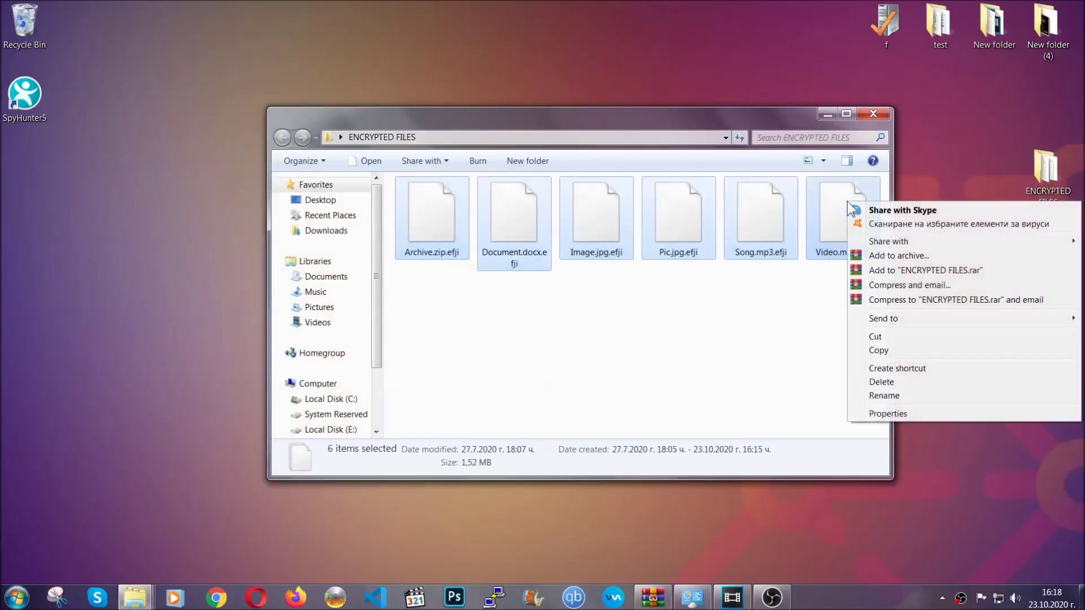
left_click(878, 351)
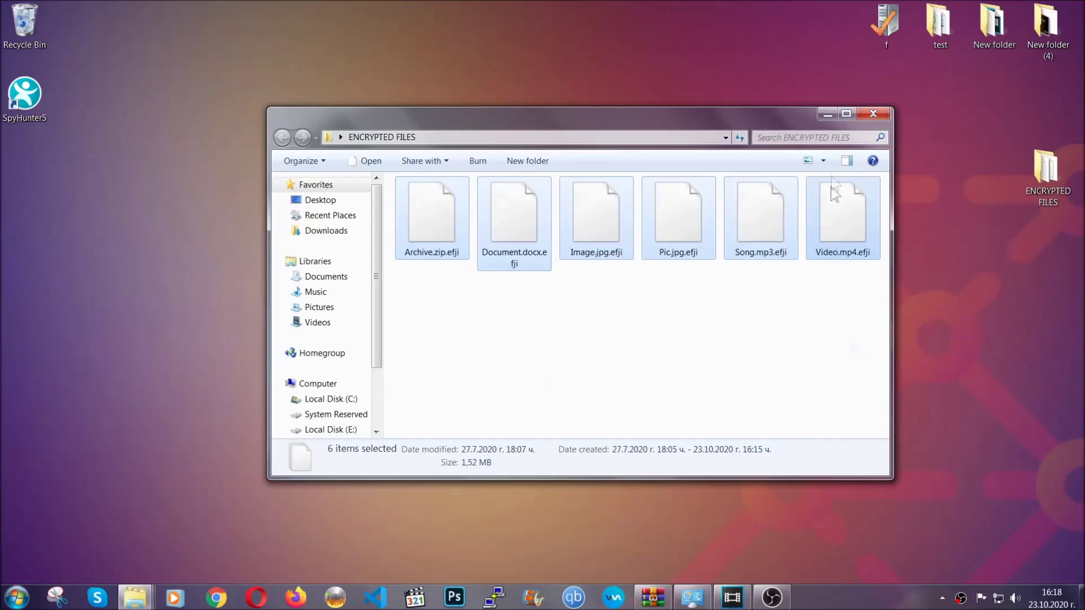
left_click(827, 114)
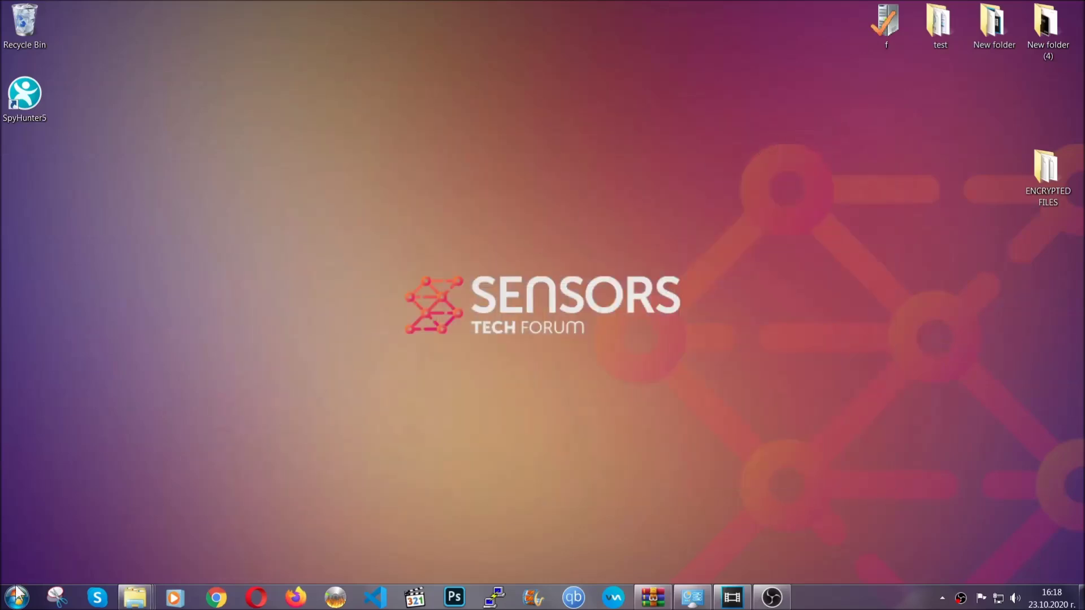
Paste the six encrypted files onto FLASH DRIVE (H:) and close the window.
left_click(17, 596)
left_click(206, 423)
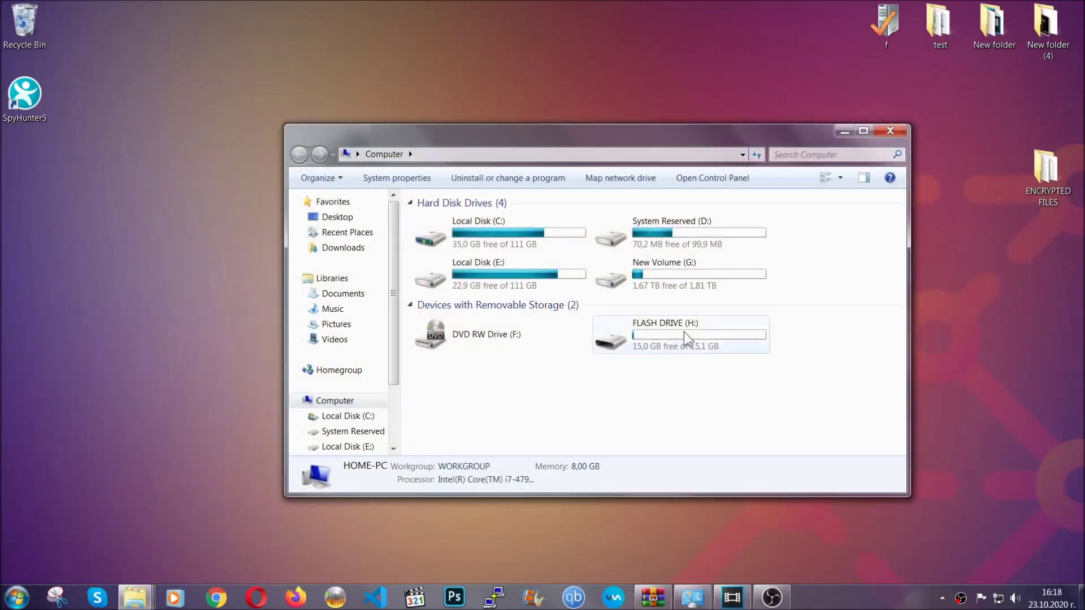
double_click(683, 331)
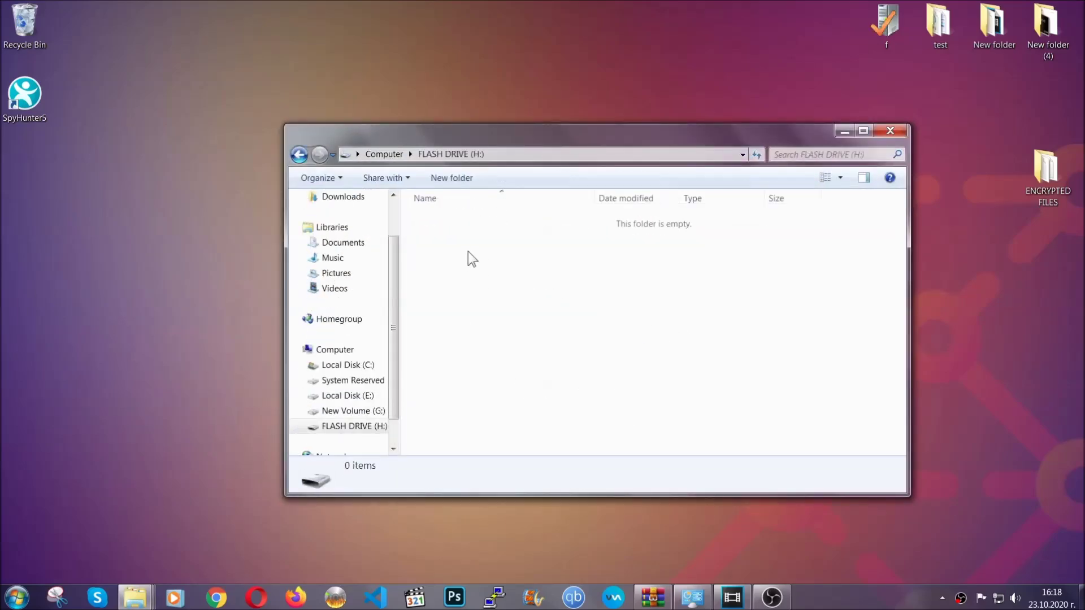
right_click(468, 252)
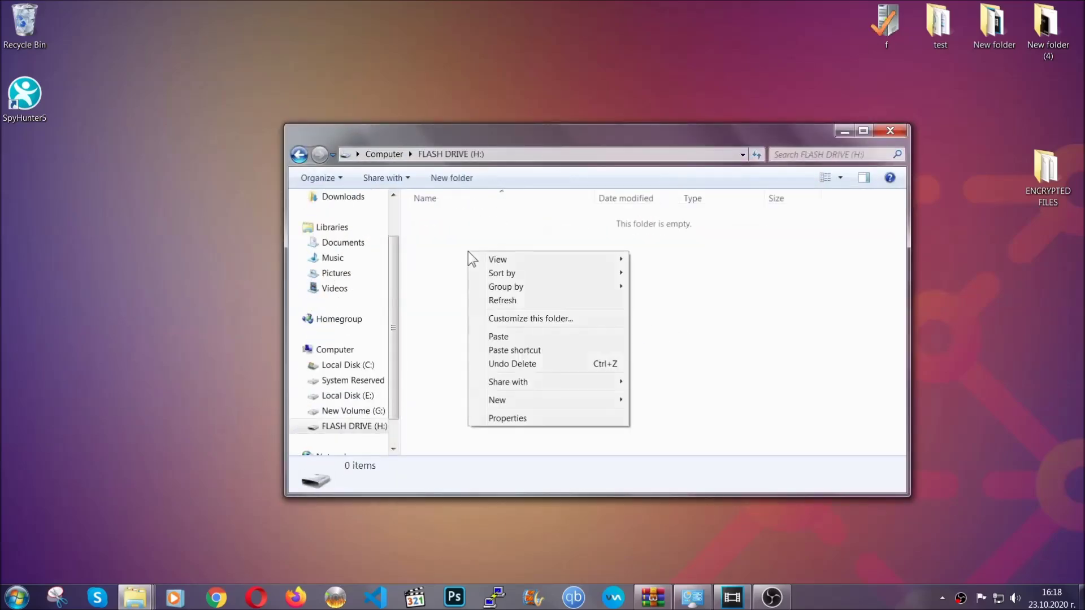
left_click(493, 337)
left_click(494, 337)
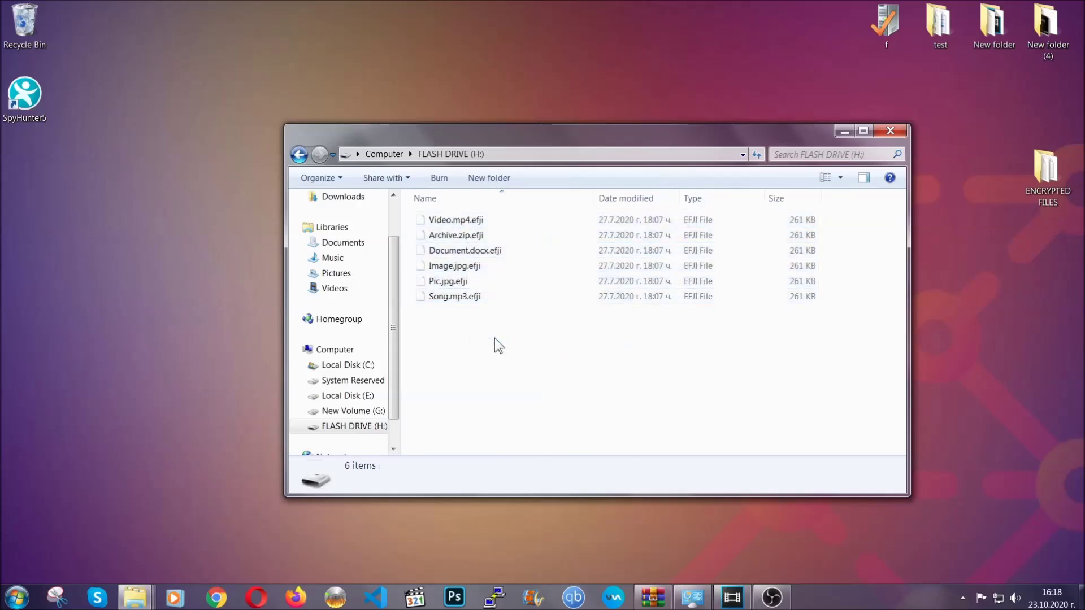
left_click(890, 132)
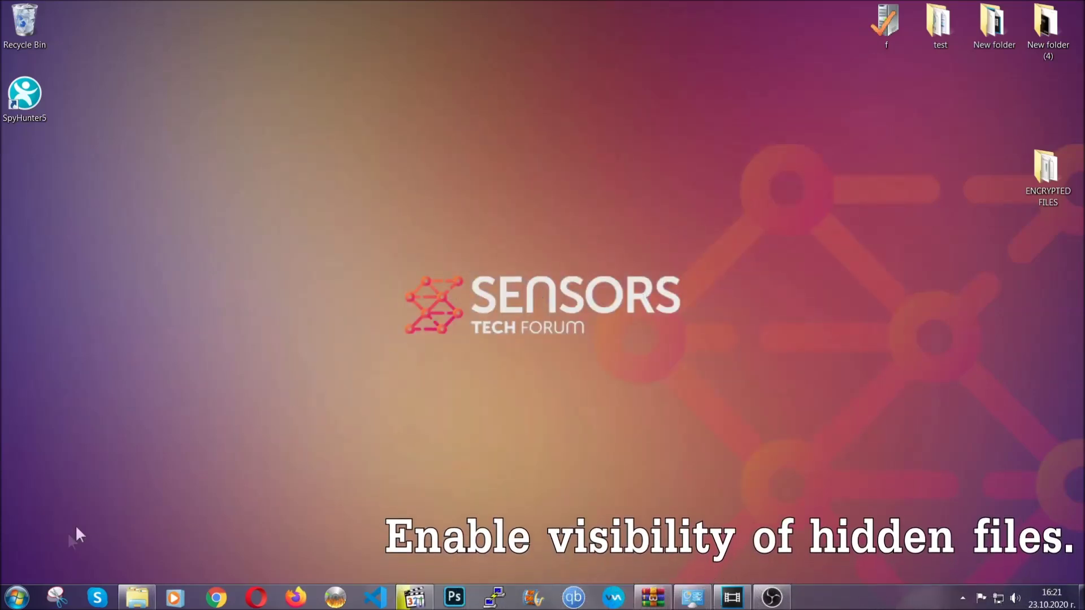
Turn on 'Show hidden files, folders, and drives' in Folder Options and apply it.
left_click(16, 597)
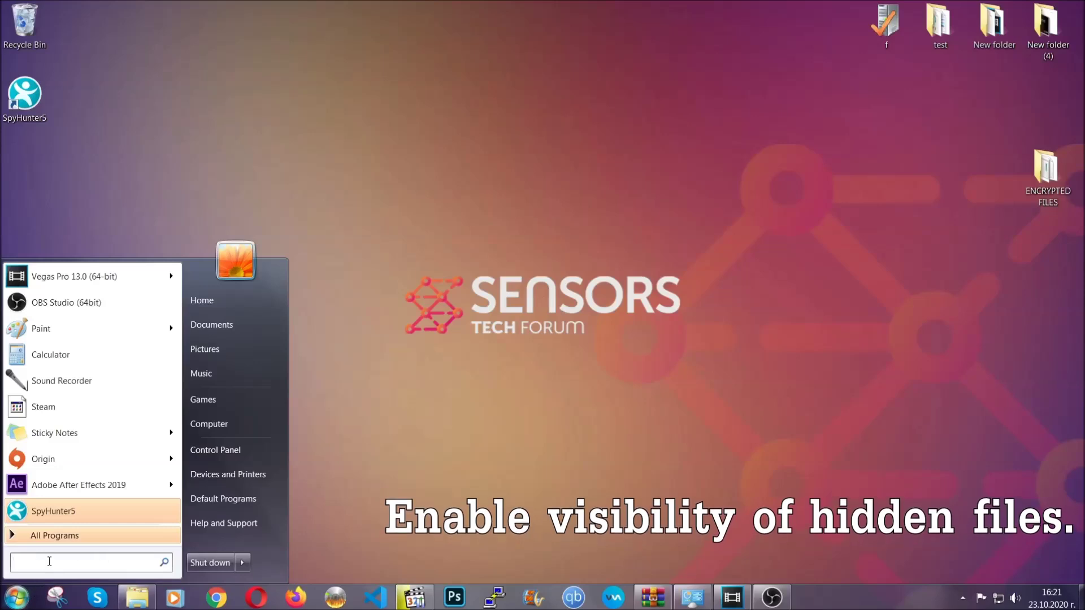
left_click(49, 558)
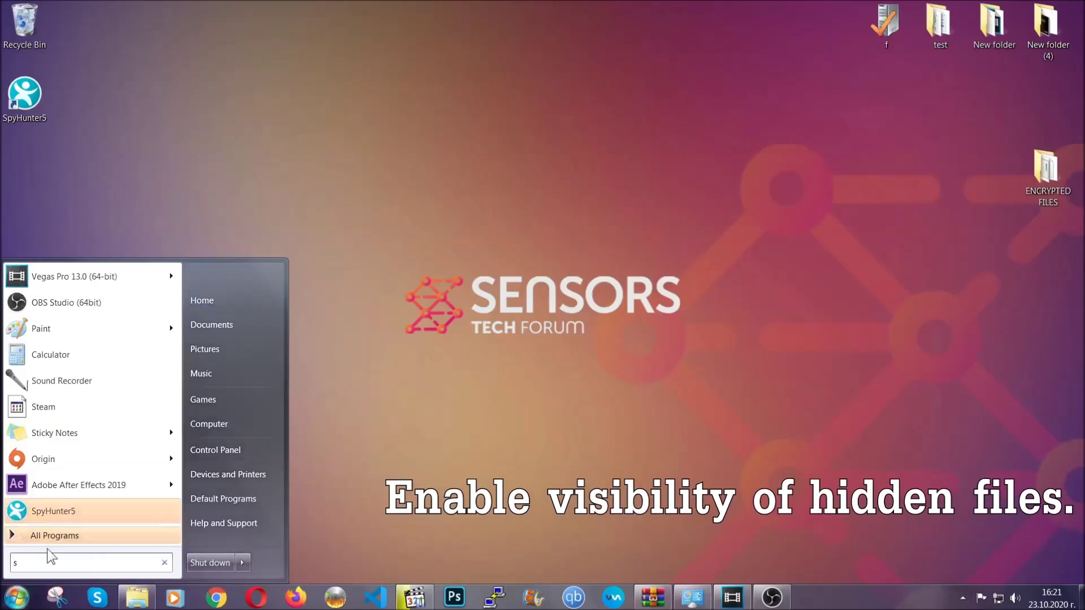
type("showh")
key("BackSpace")
type("hidden f")
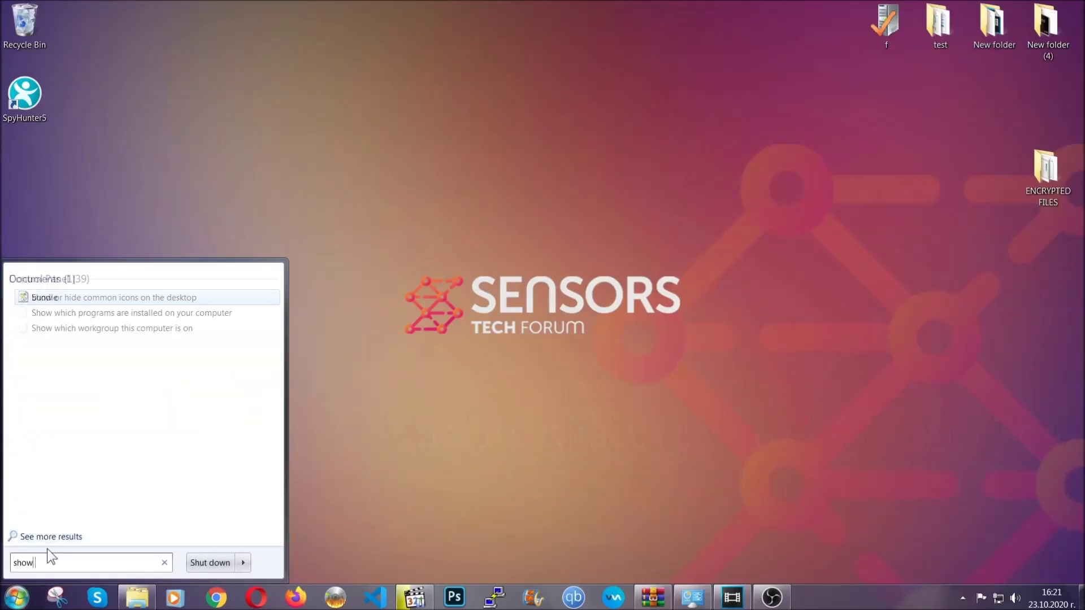
type("iles and folders")
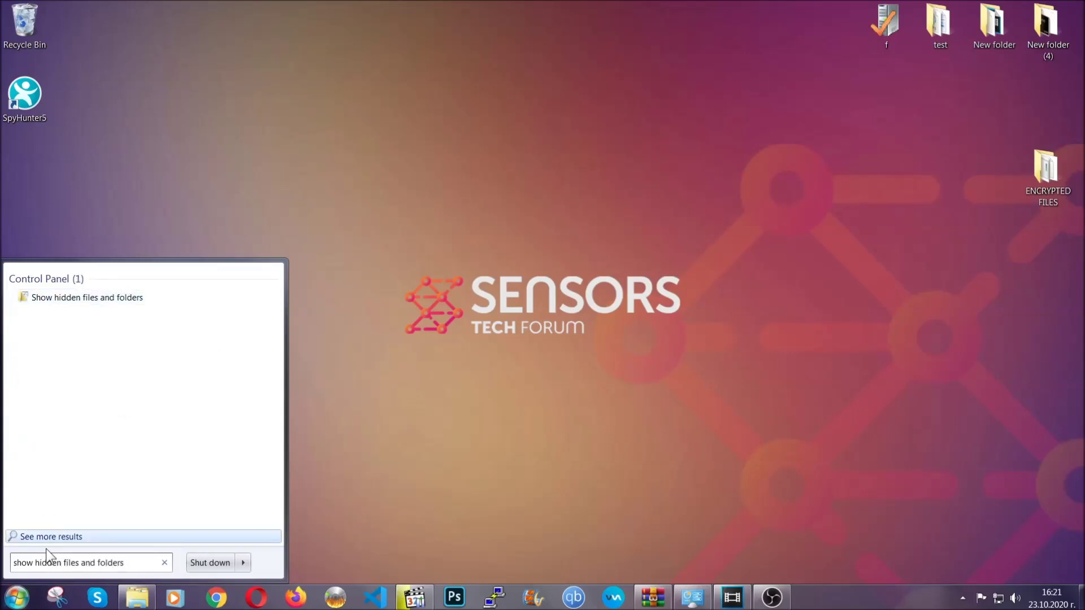
left_click(129, 299)
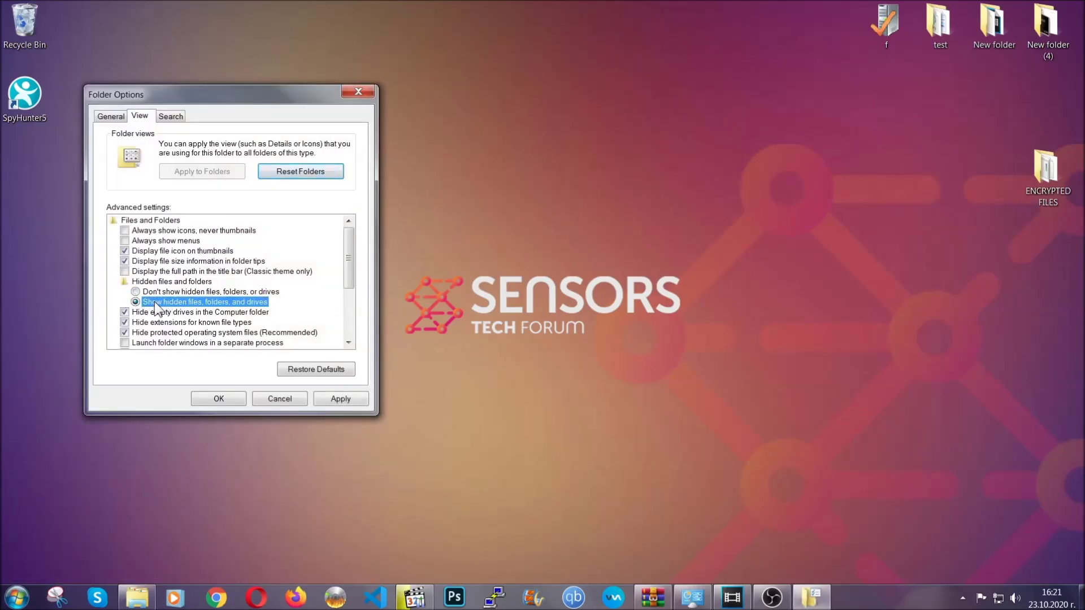
left_click(337, 402)
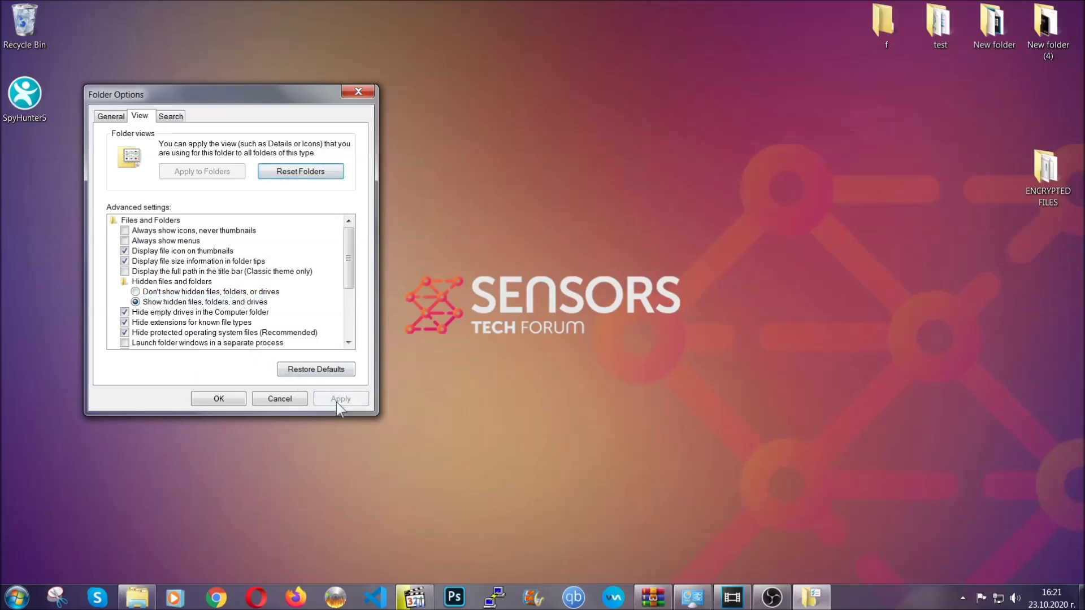
left_click(217, 398)
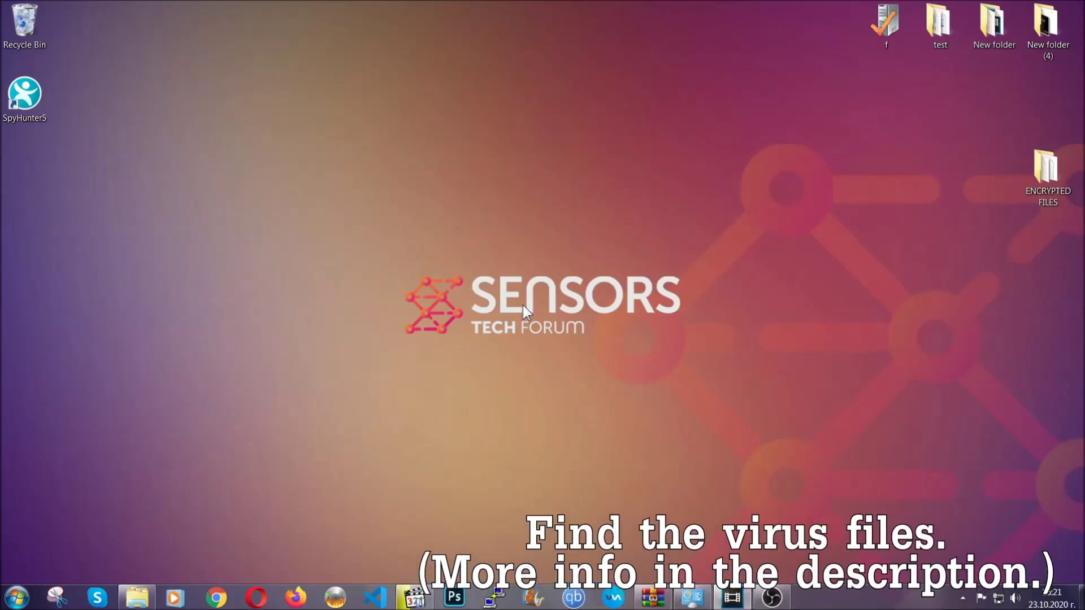
Search the whole Computer for 'fileextension:exe Example Vir'.
left_click(17, 597)
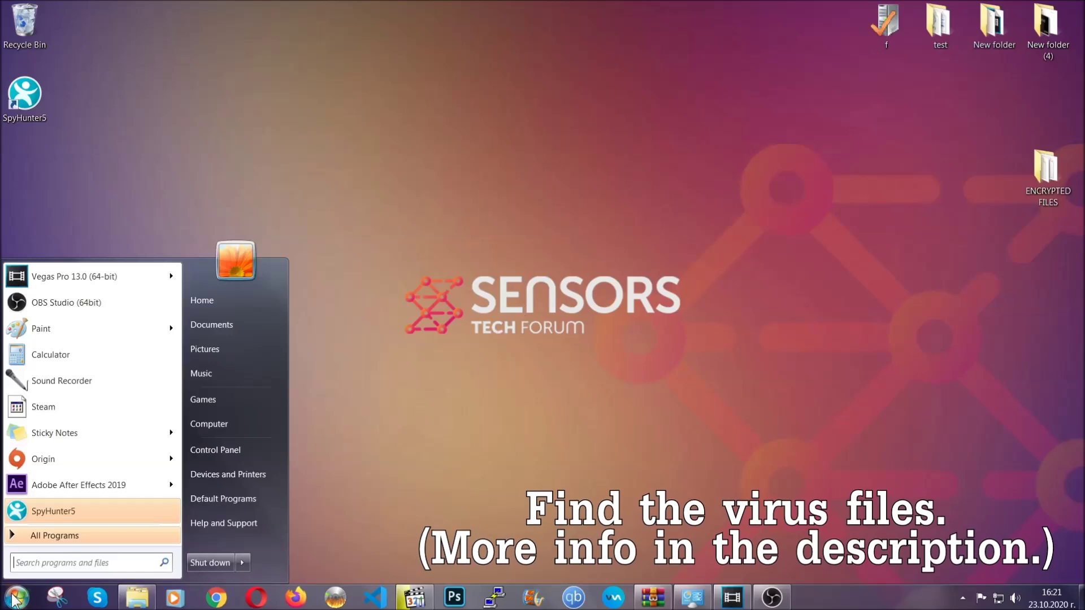
left_click(225, 424)
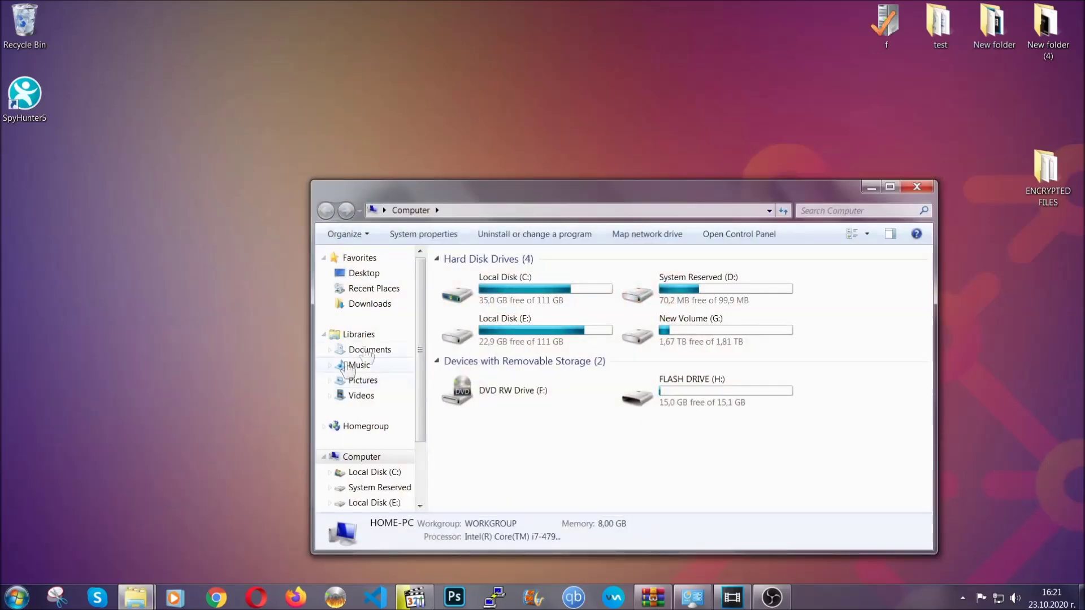
left_click_drag(590, 199, 520, 152)
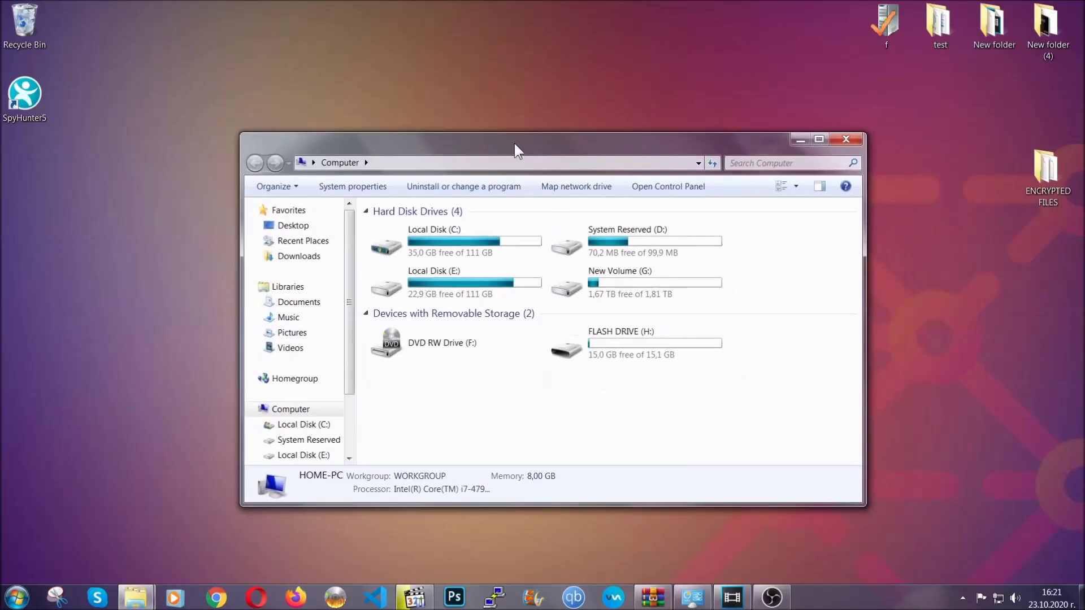
left_click(737, 164)
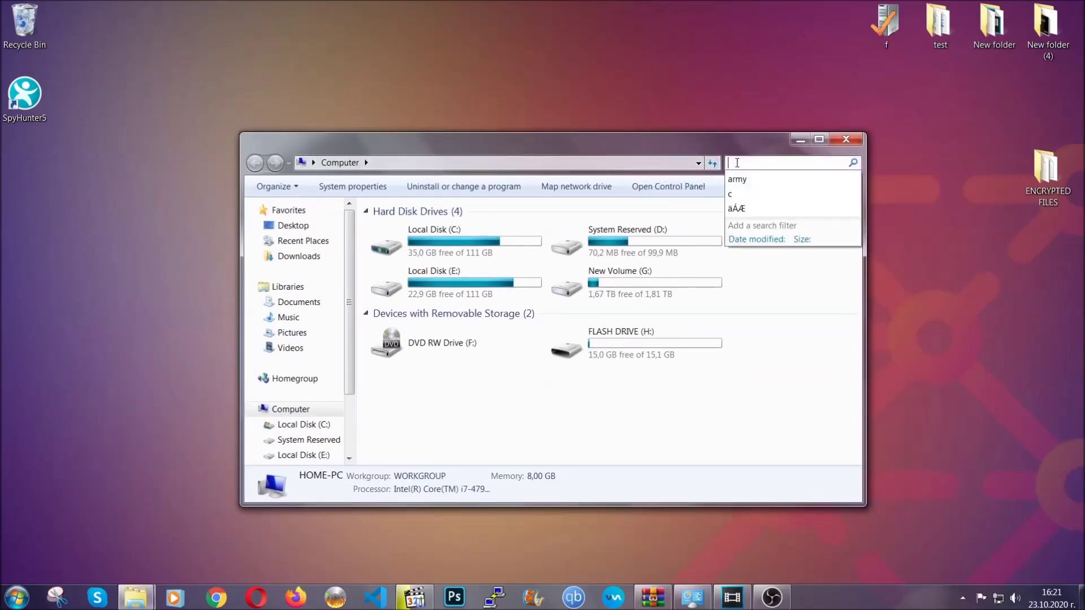
type("file")
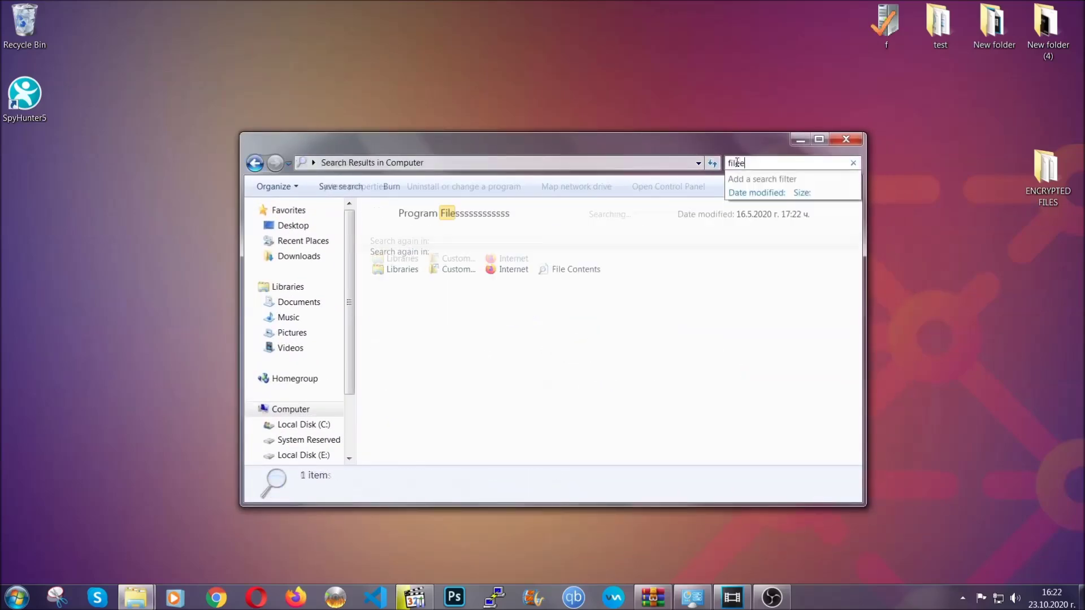
type("extension:exe ")
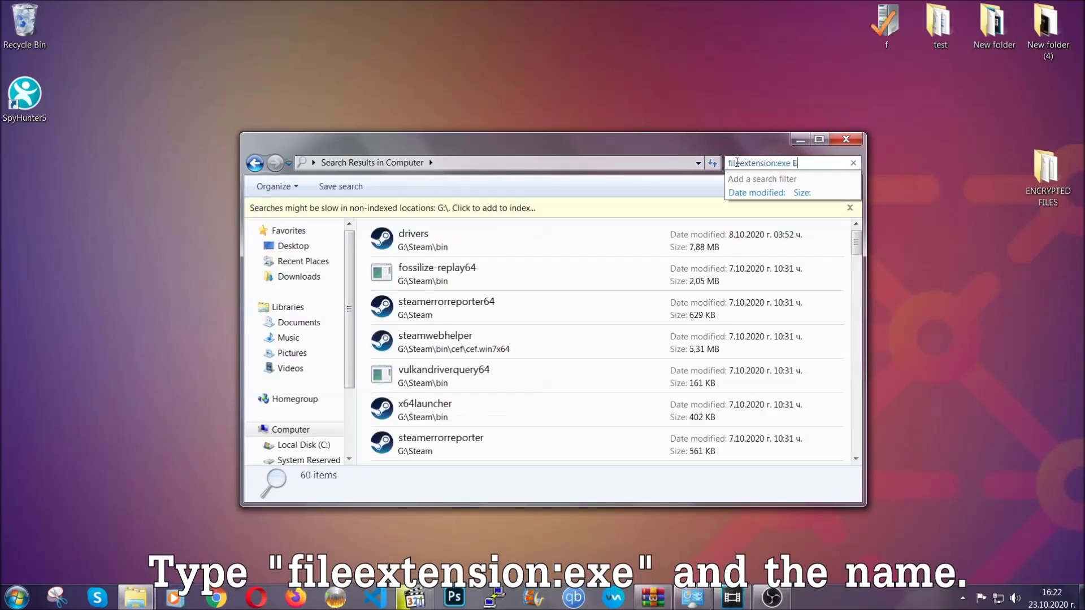
type("Example Virus Name")
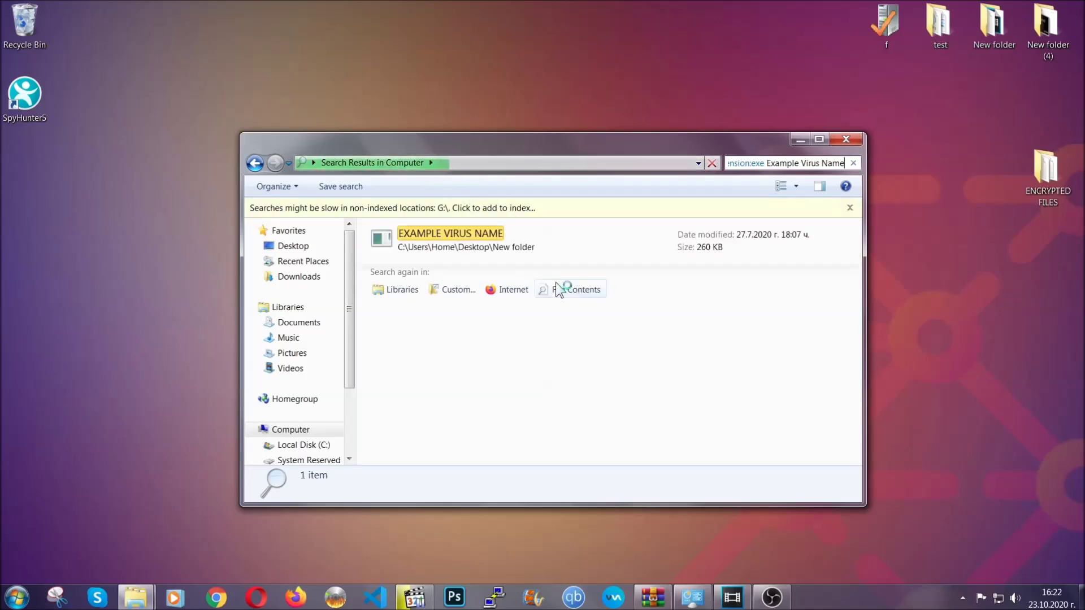
Move the EXAMPLE VIRUS NAME result to the Recycle Bin and close the search window.
left_click(474, 233)
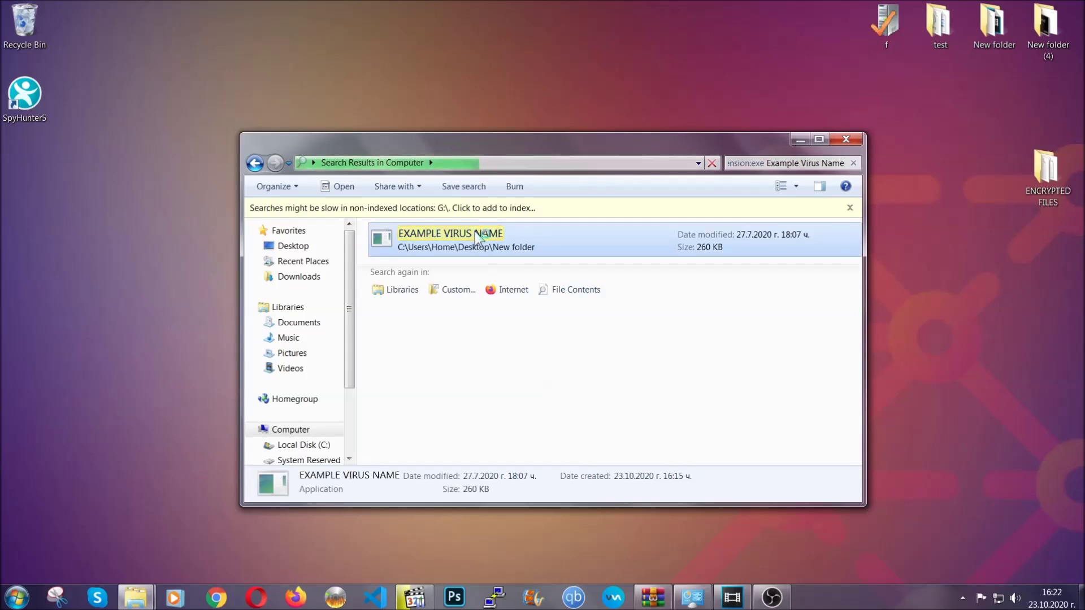
right_click(477, 236)
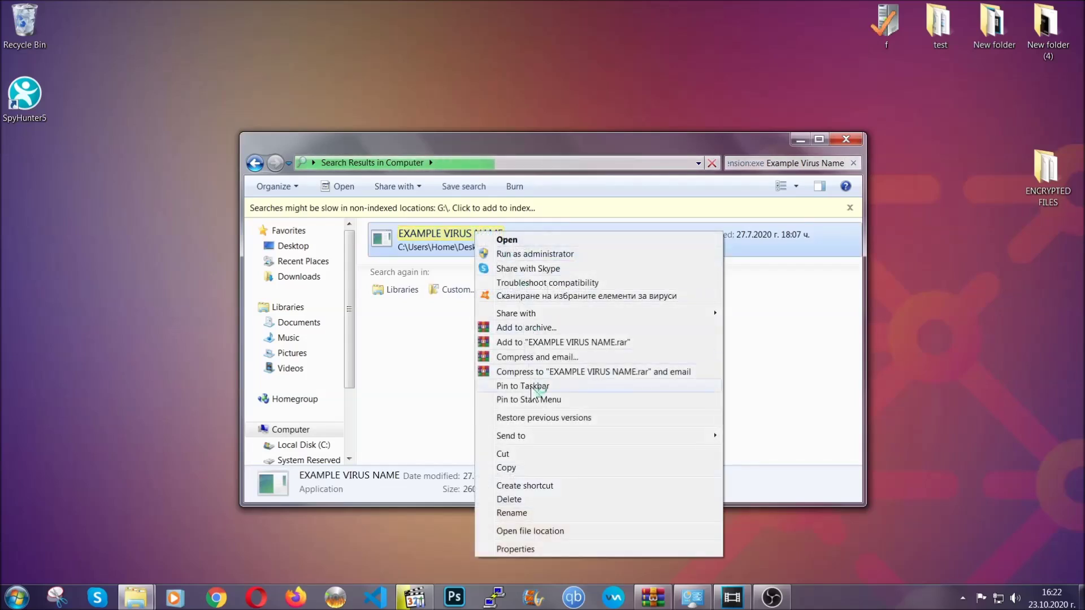
left_click(523, 500)
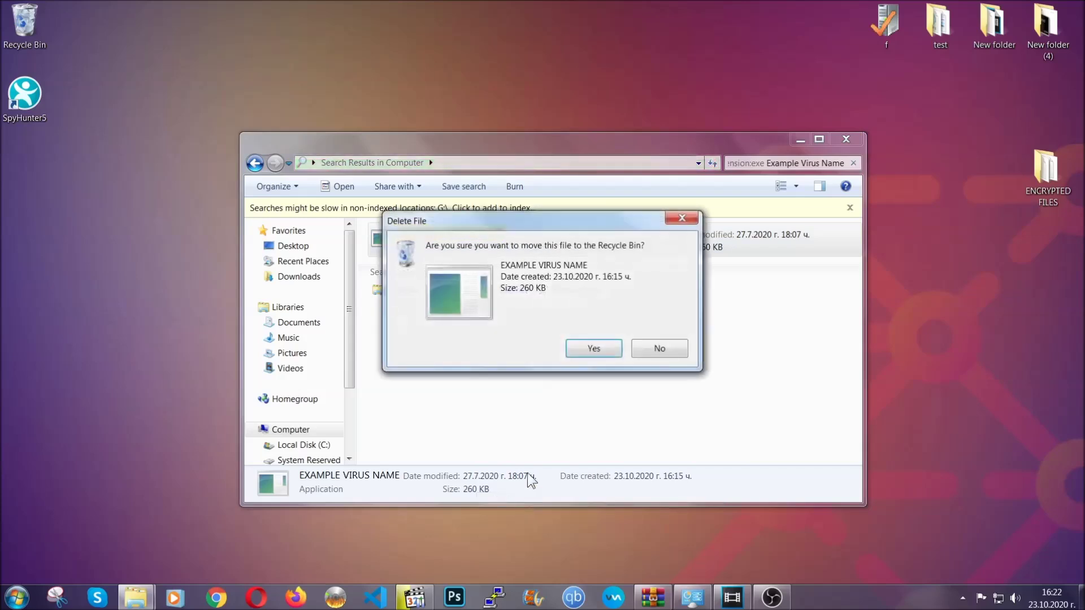
left_click(594, 351)
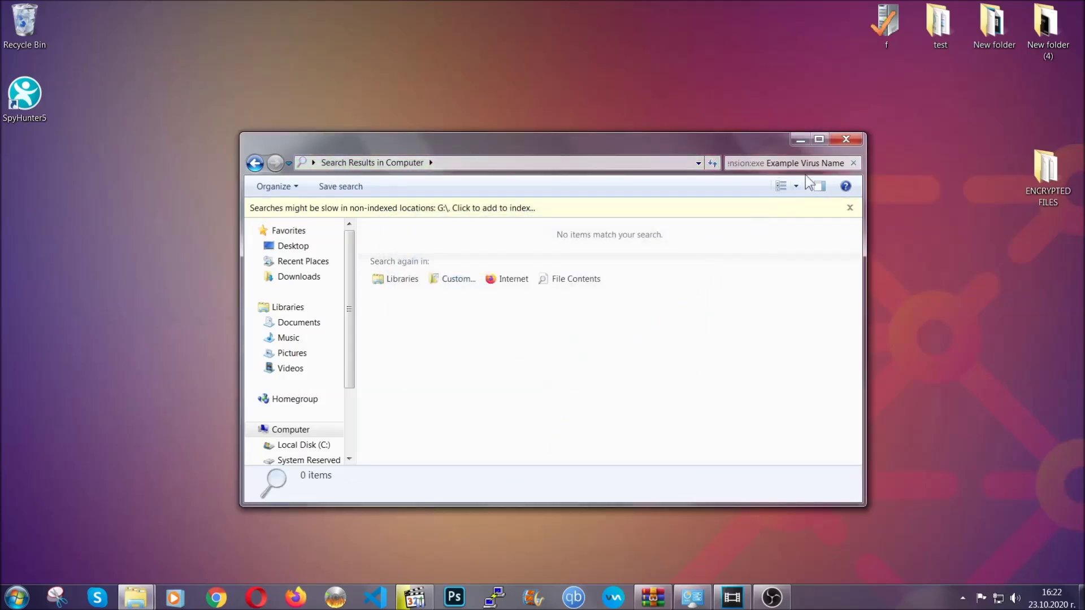
left_click(846, 140)
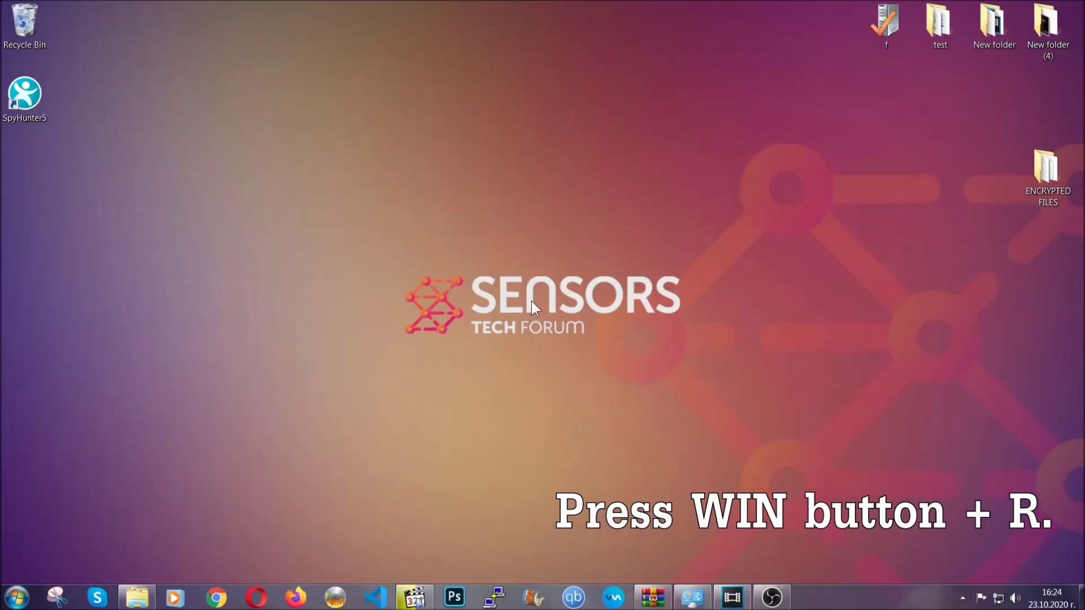
Launch Registry Editor by running REGEDIT from the Win+R Run box.
key("super+r")
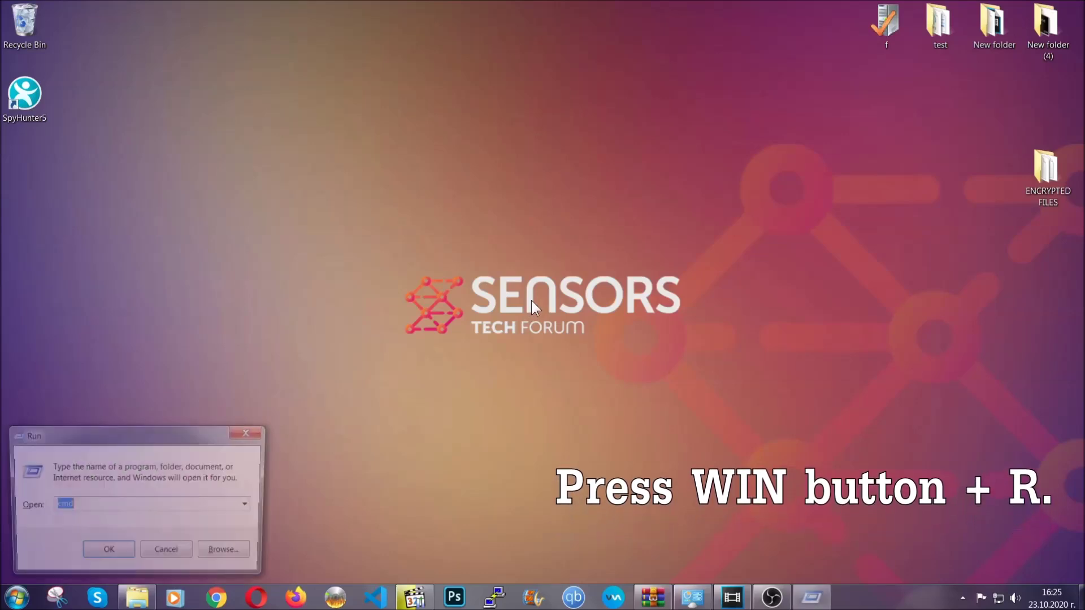
left_click(118, 508)
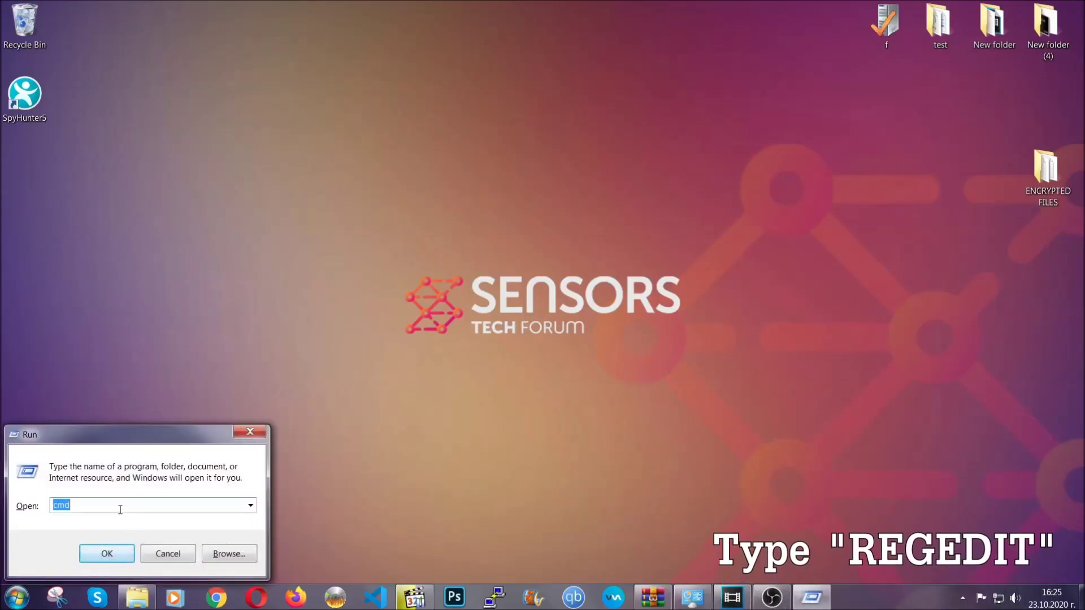
double_click(104, 513)
type("REG")
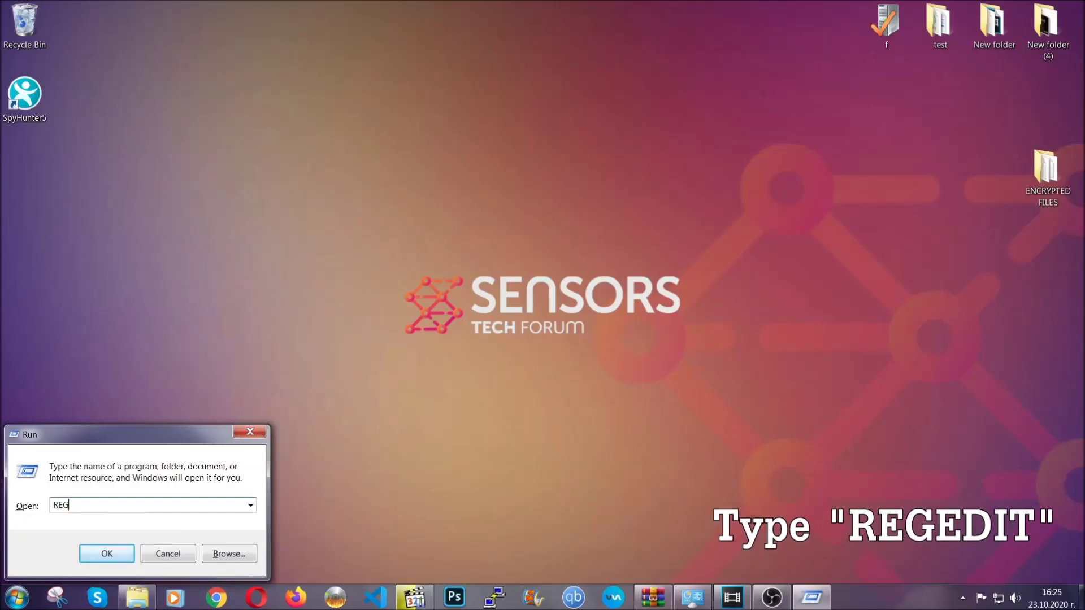
type("EDIT")
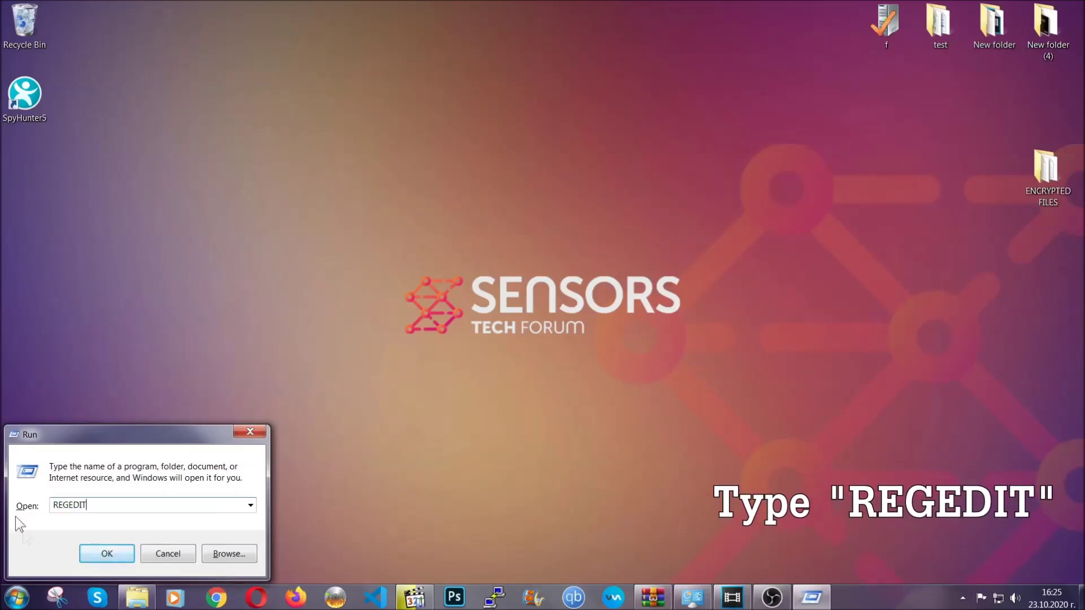
left_click(95, 551)
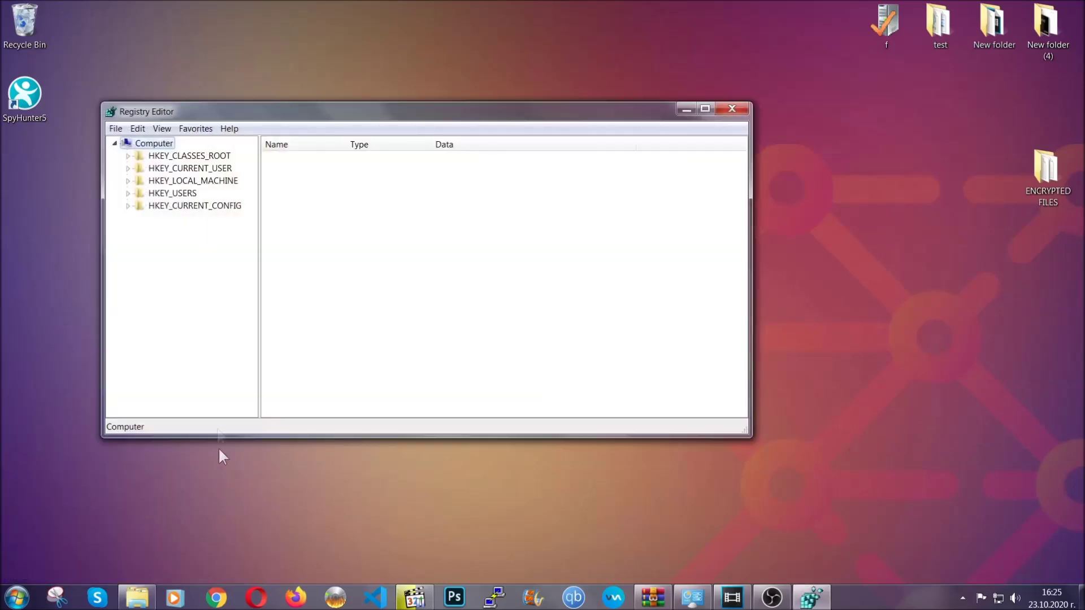
Export the entire registry (range All) to BACKUP.reg on the Desktop.
left_click(115, 129)
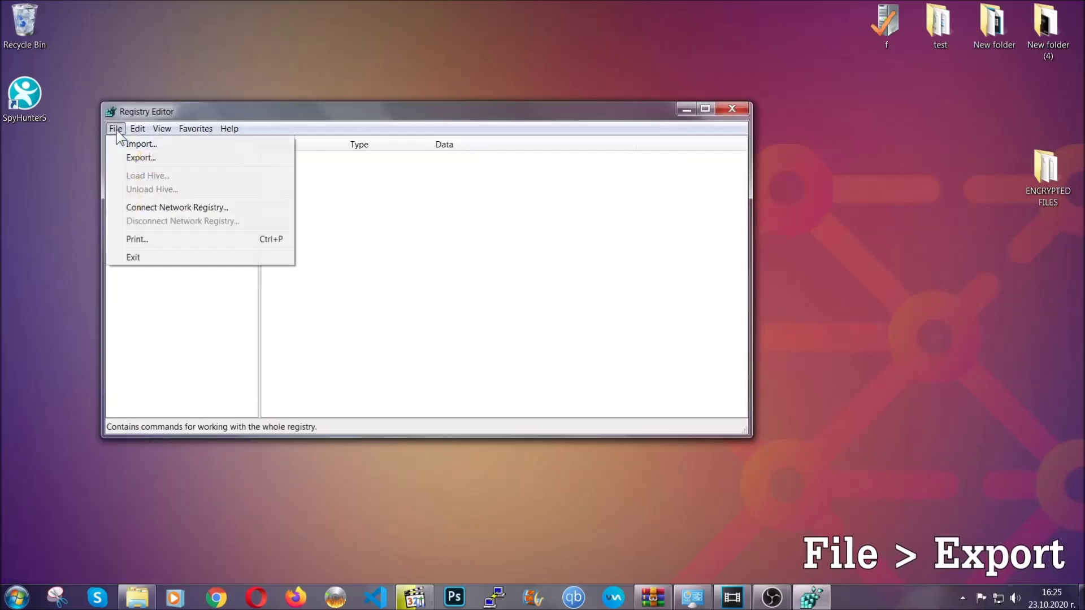
left_click(142, 157)
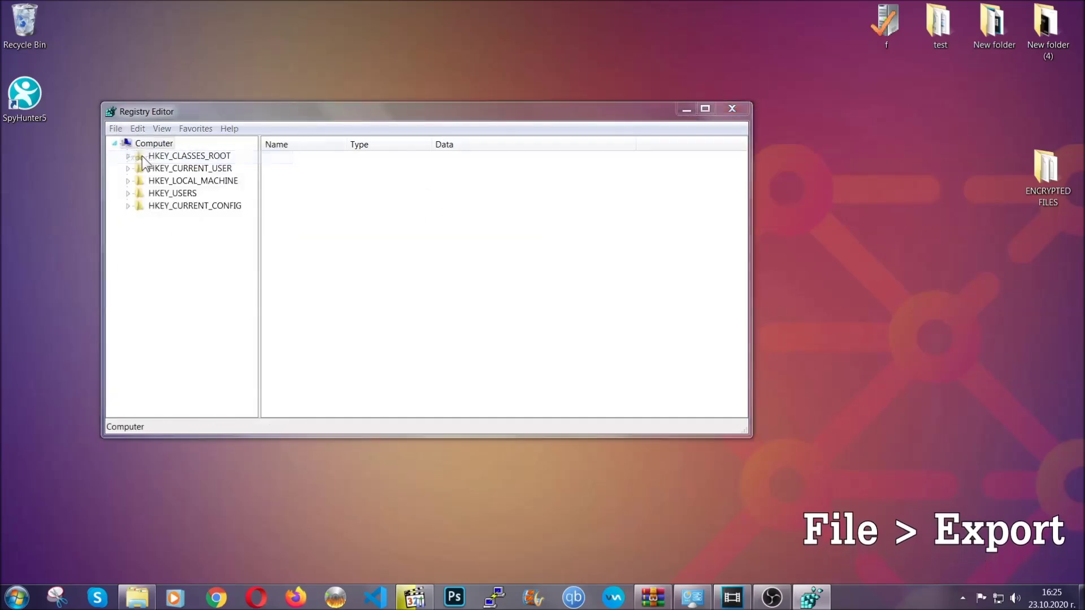
left_click(146, 240)
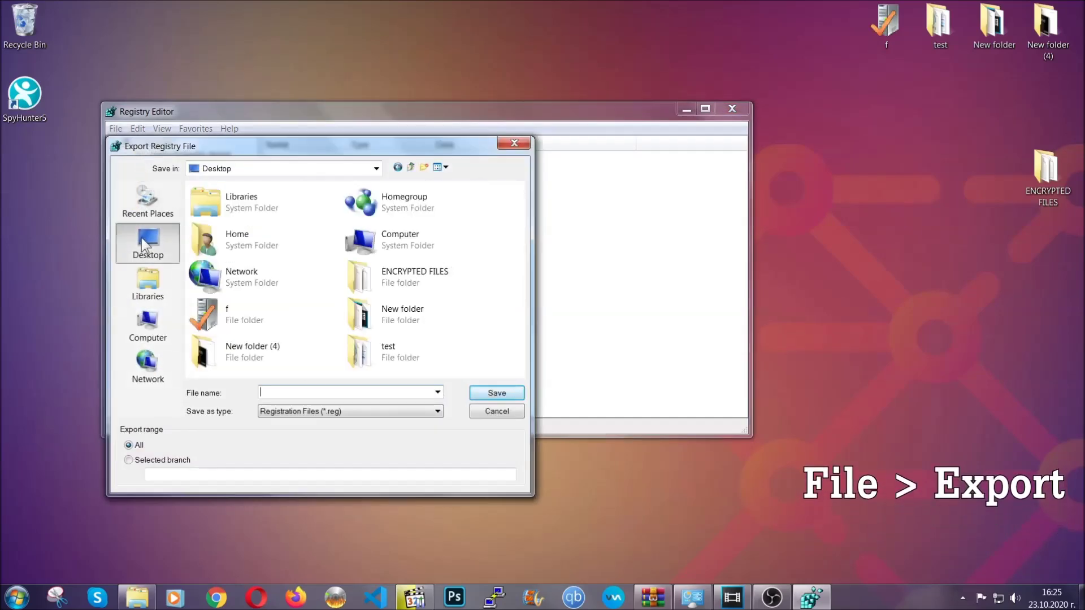
left_click(128, 446)
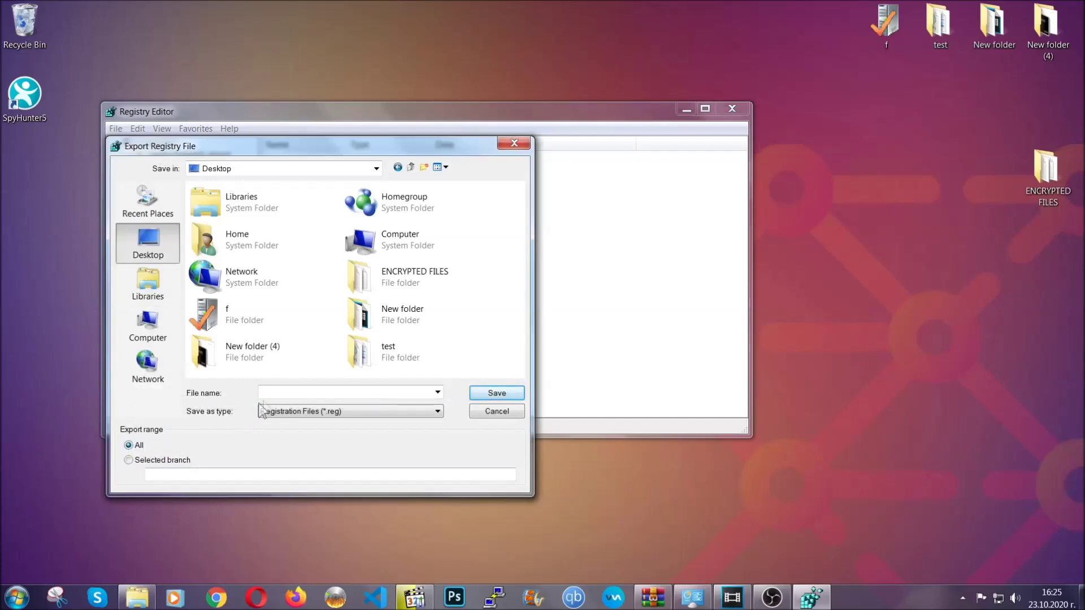
left_click(275, 392)
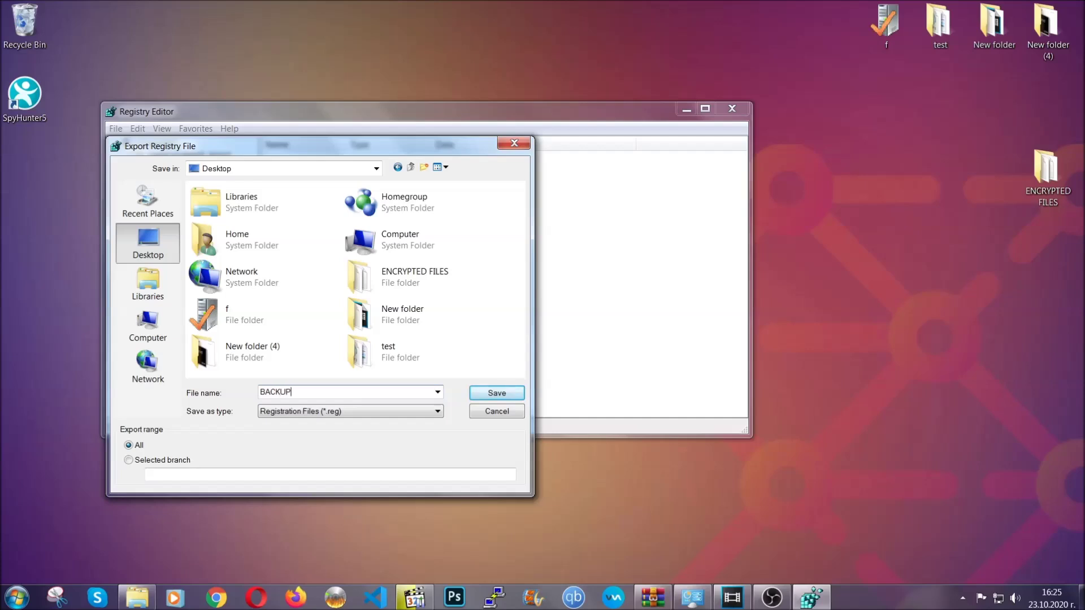
left_click(489, 395)
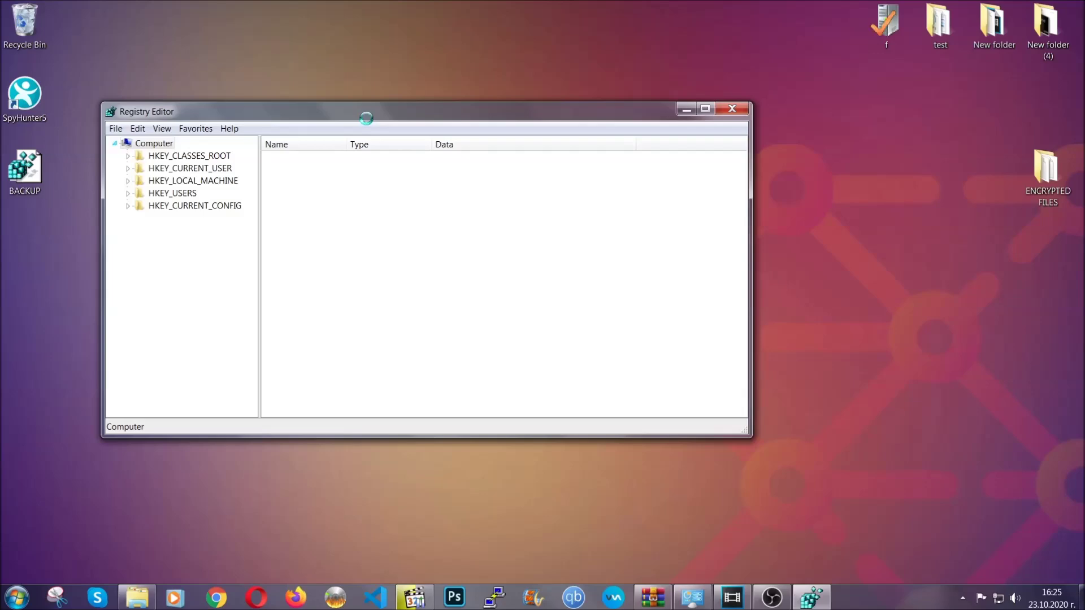
left_click_drag(366, 118, 473, 152)
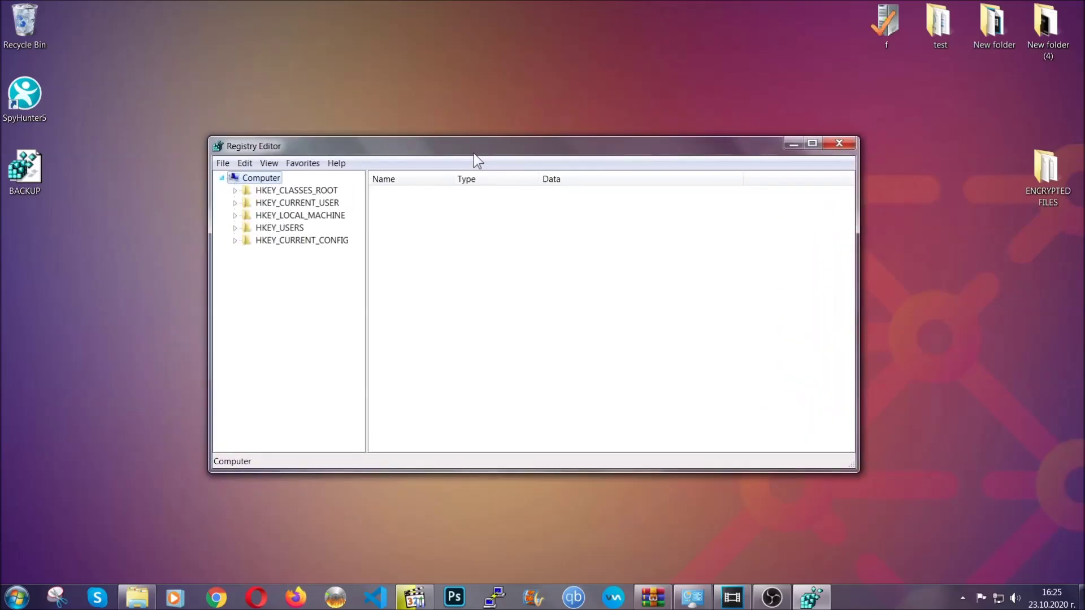
left_click(224, 164)
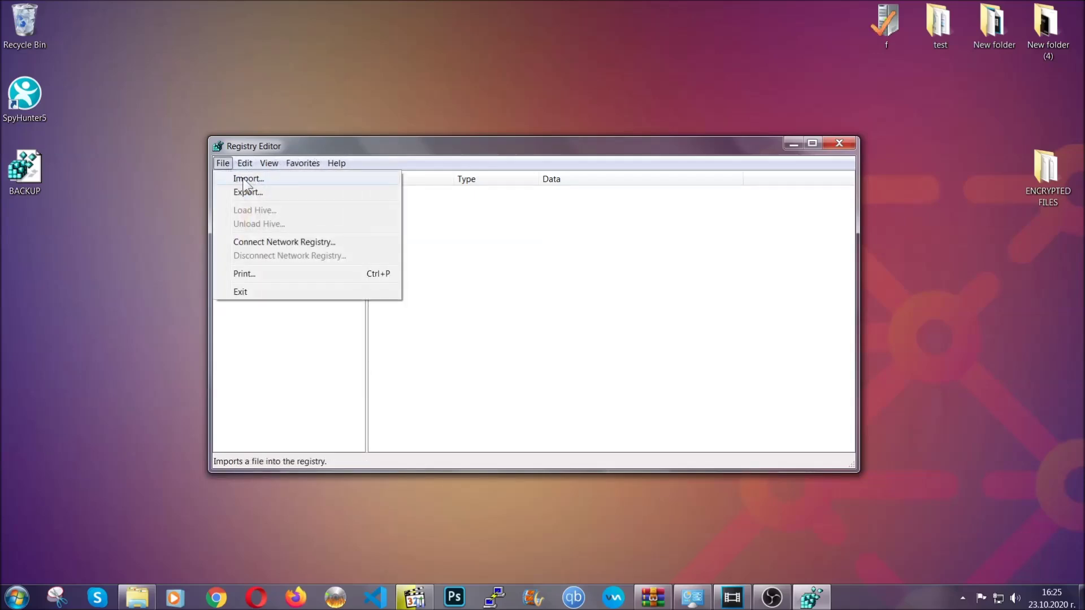
left_click(224, 164)
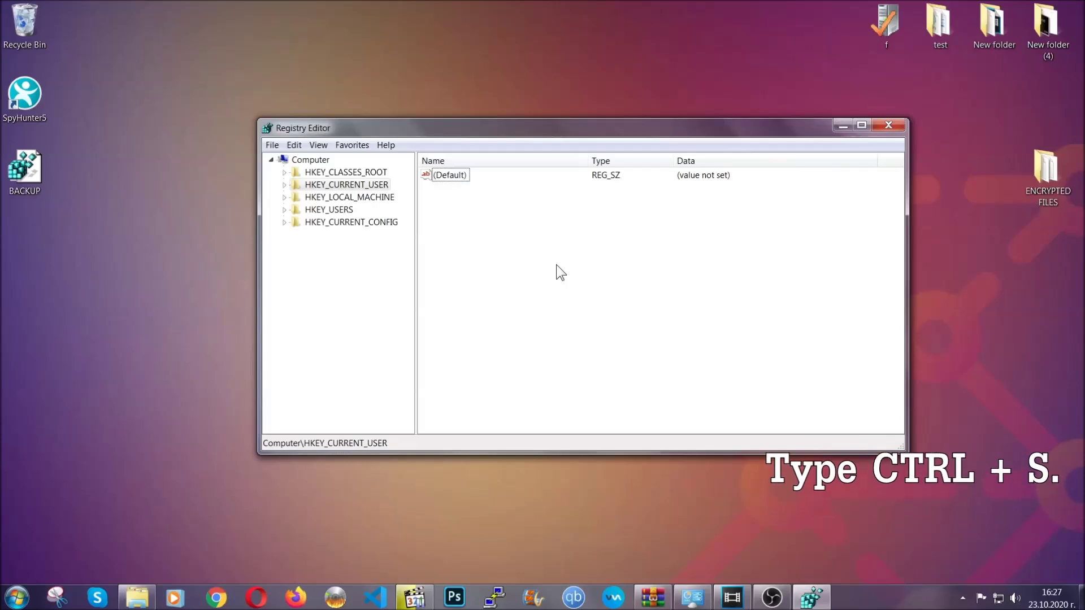
Use Find (Ctrl+F) to locate the RunOnce key under HKEY_CURRENT_USER.
key("ctrl+f")
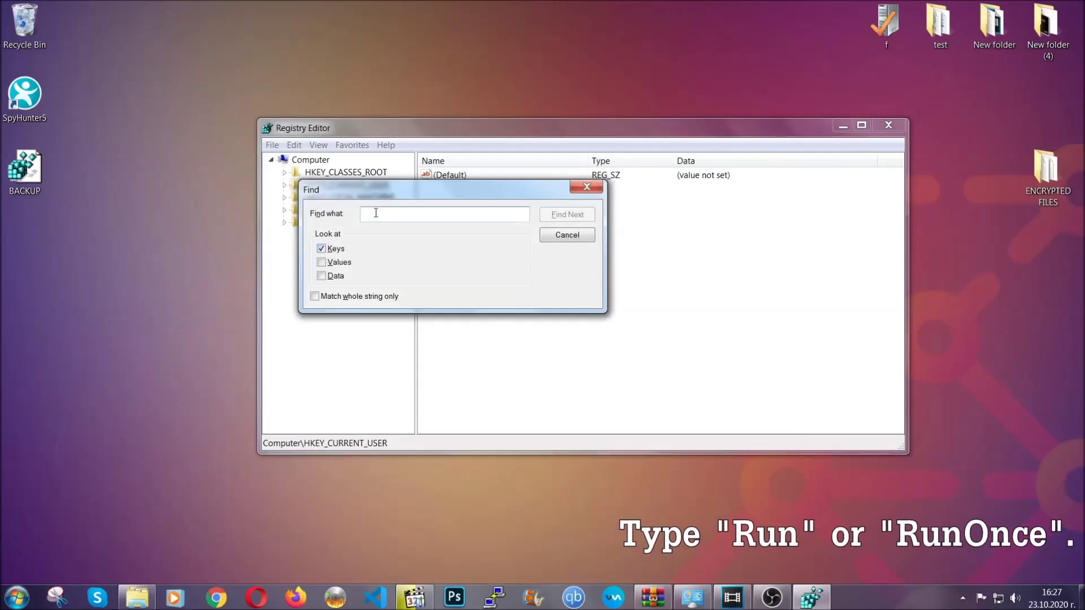
type("RunO")
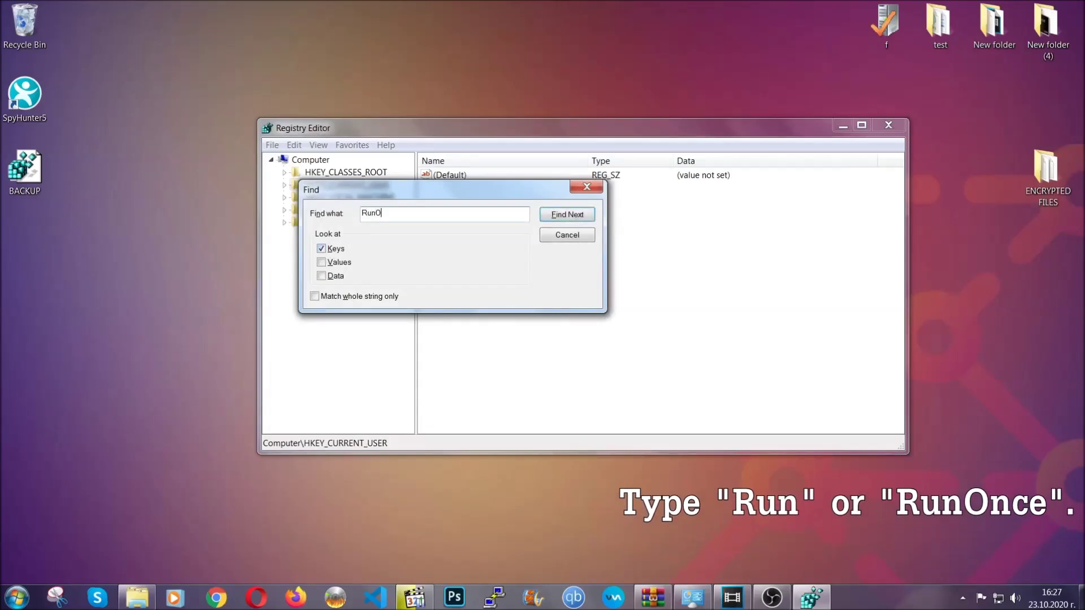
type("nce")
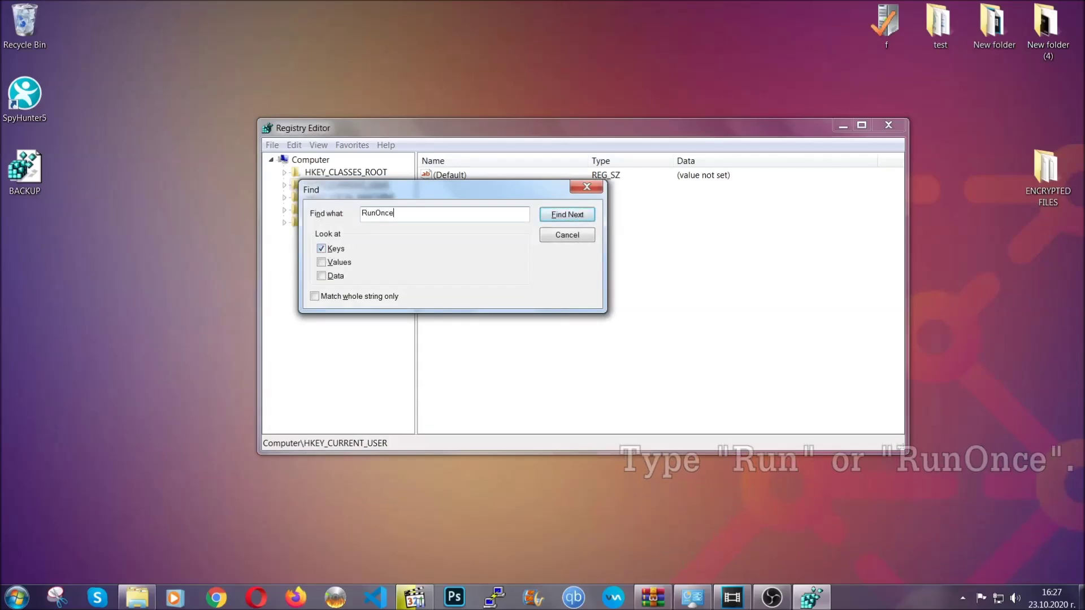
left_click(579, 218)
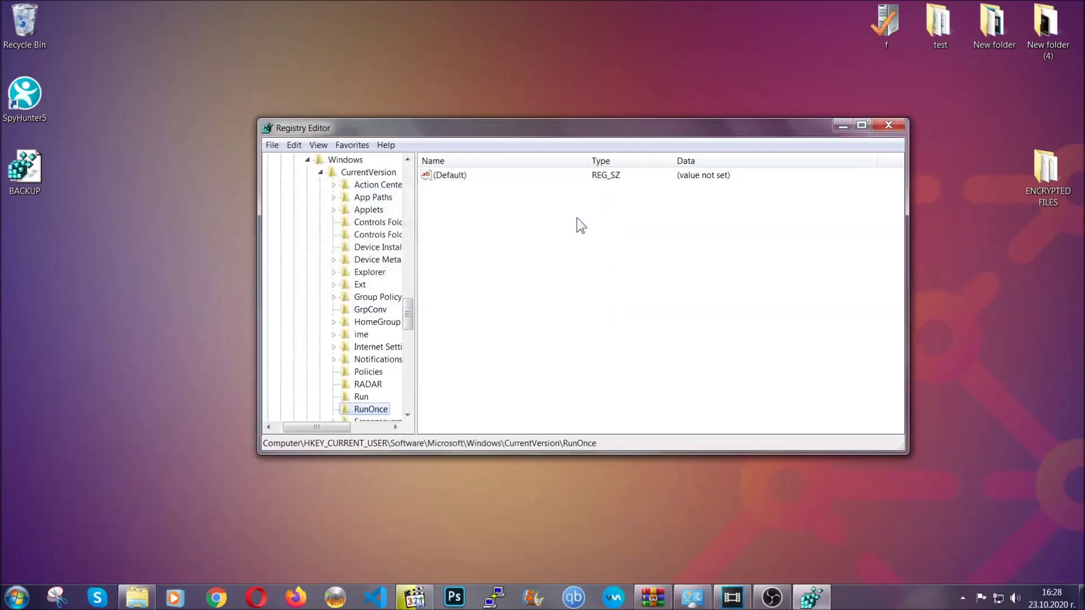
Delete the 'THE VIRUS' startup value from the HKCU Run key, then close Registry Editor.
left_click_drag(409, 307, 407, 327)
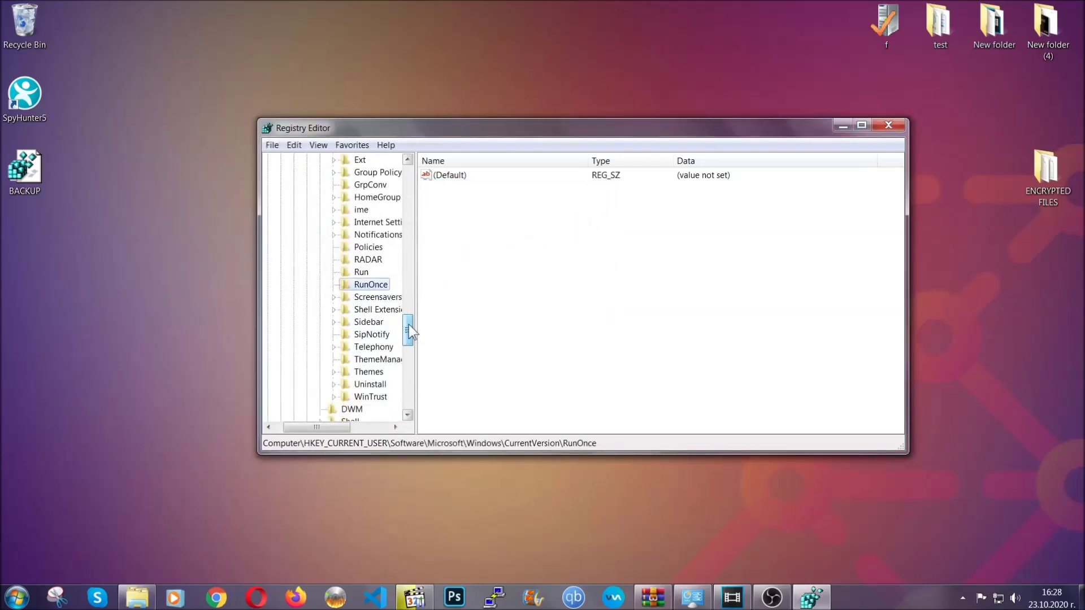
left_click(361, 272)
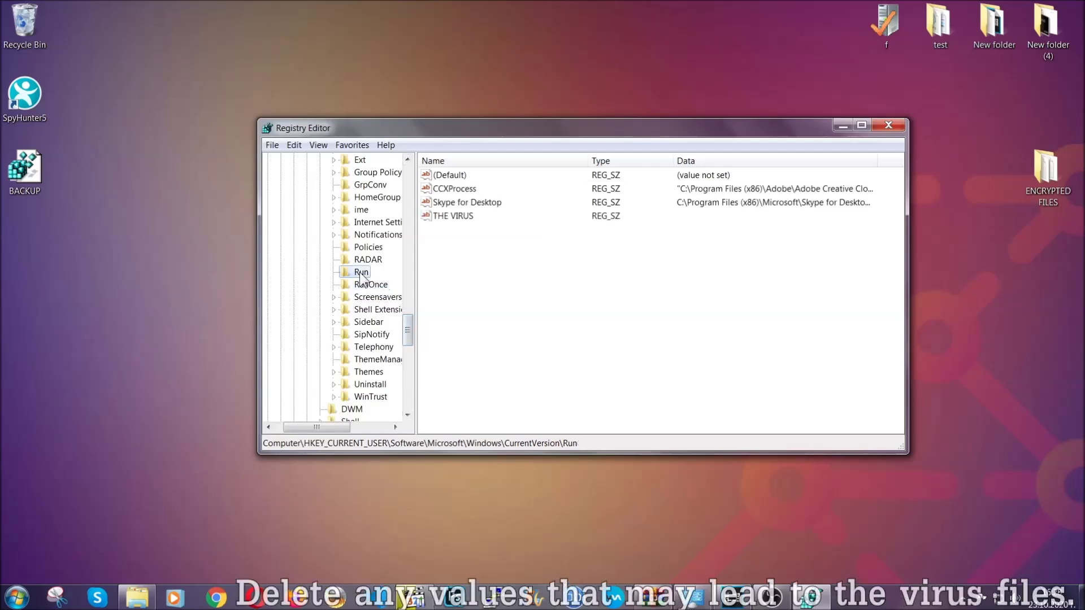
left_click(445, 218)
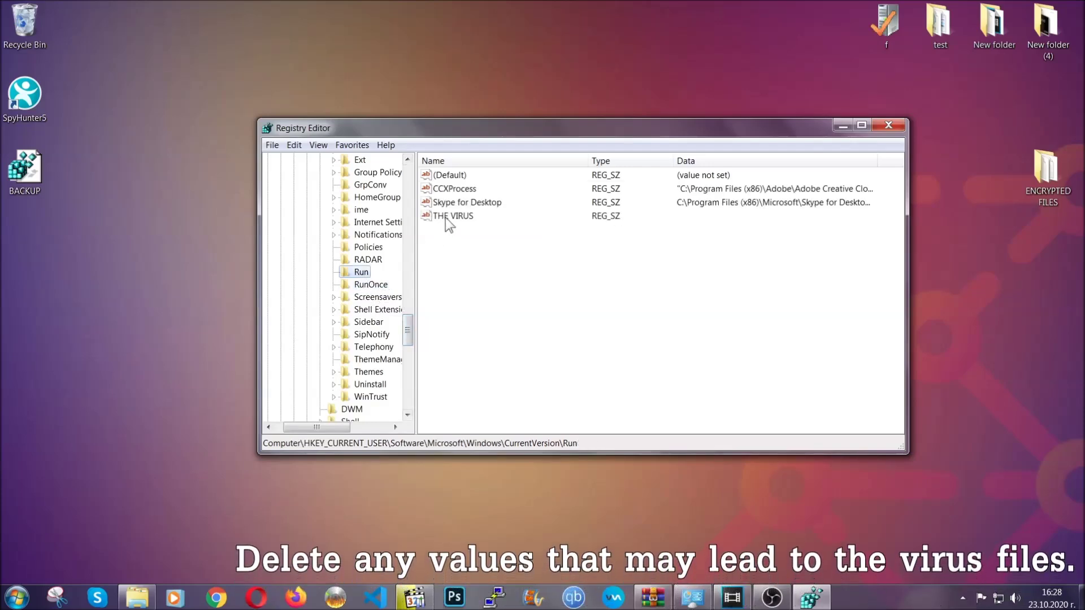
right_click(446, 218)
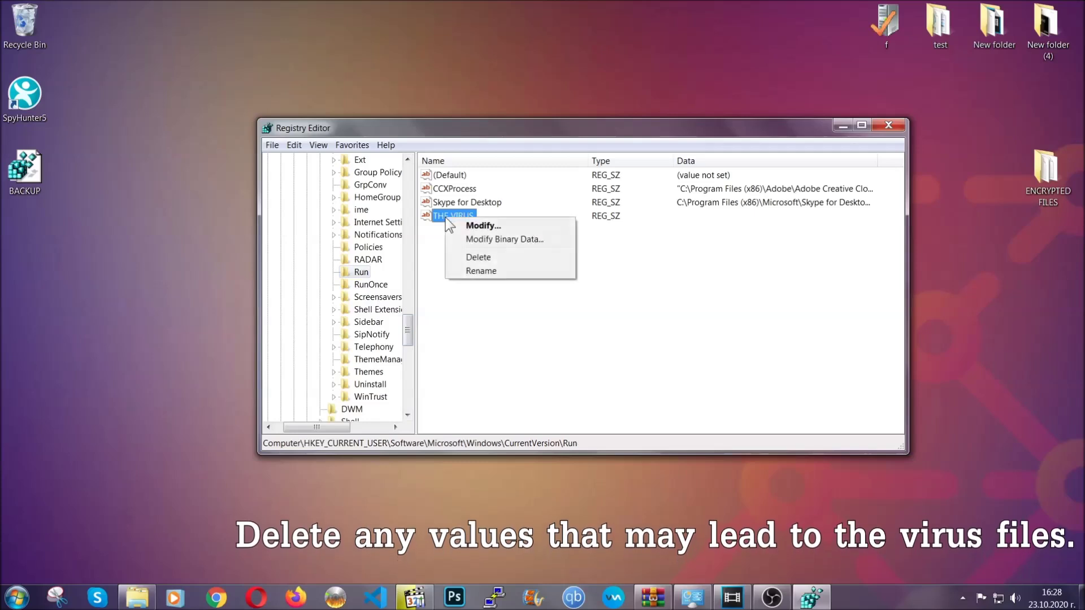
left_click(469, 257)
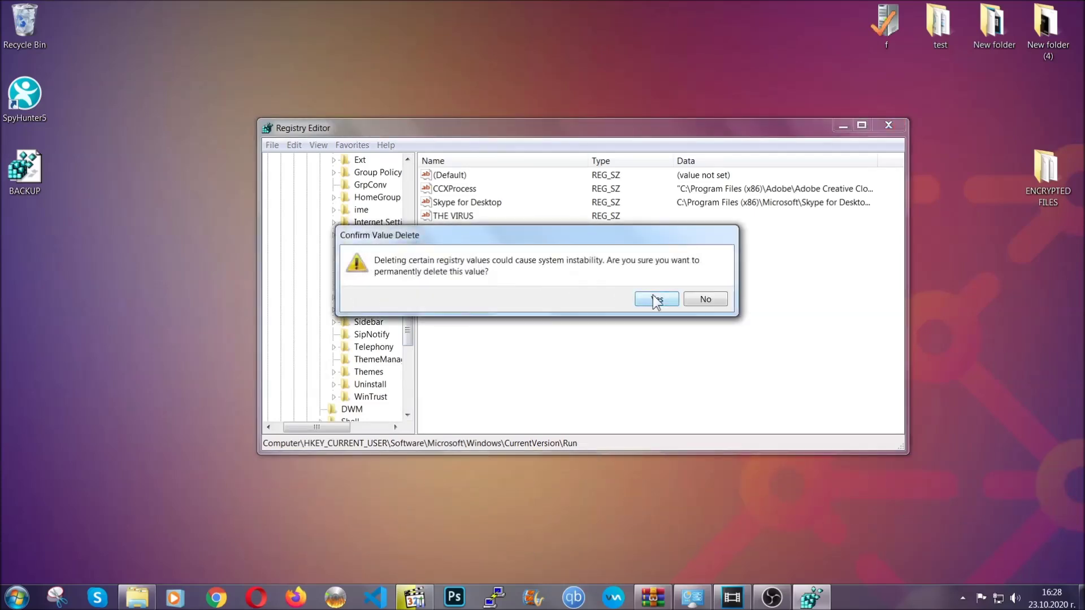
left_click(655, 299)
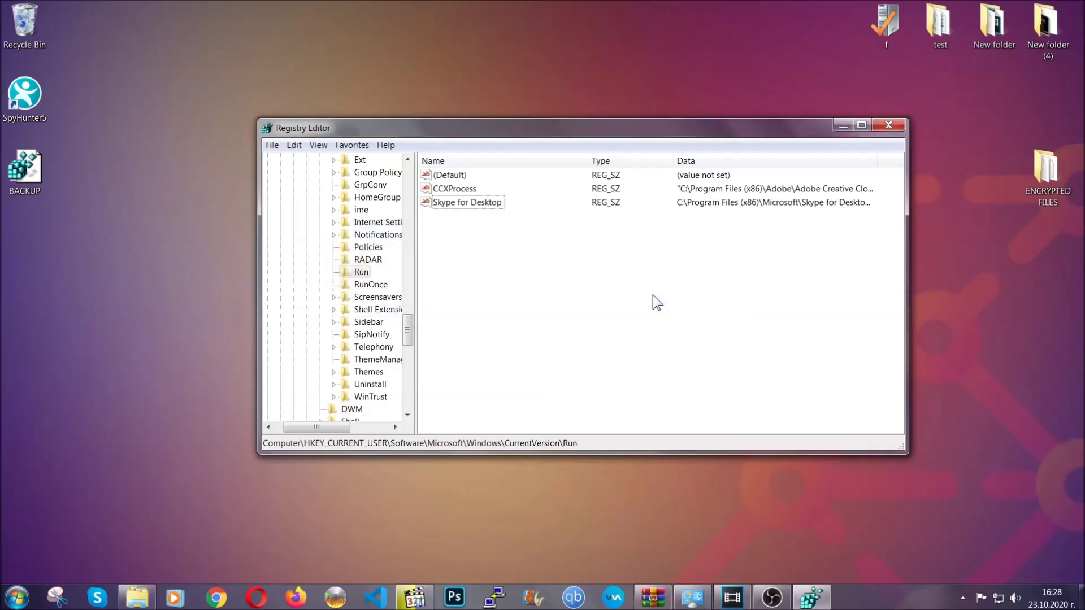
left_click(899, 121)
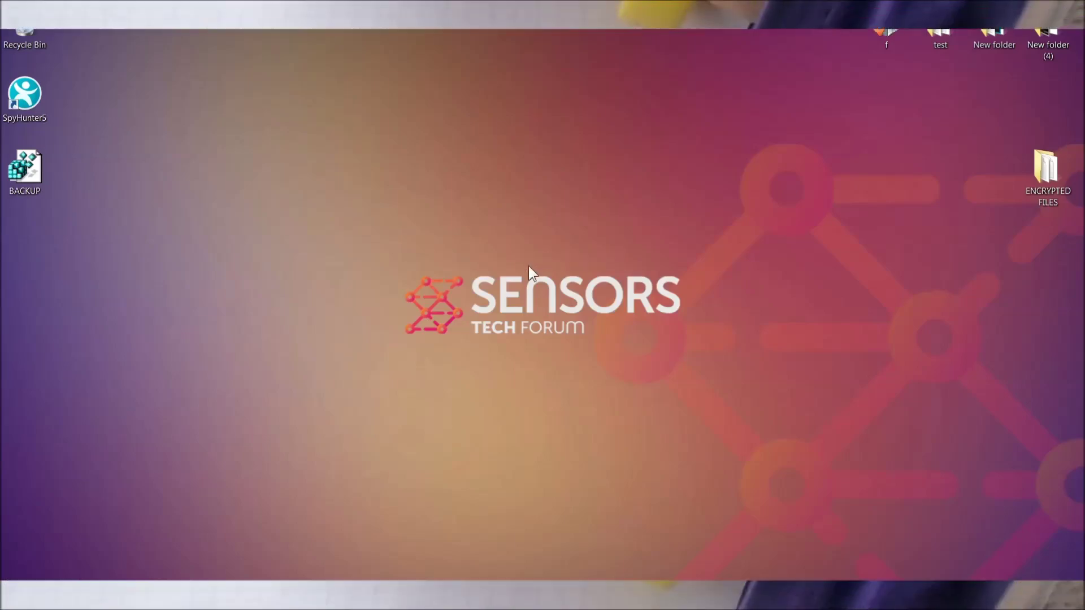